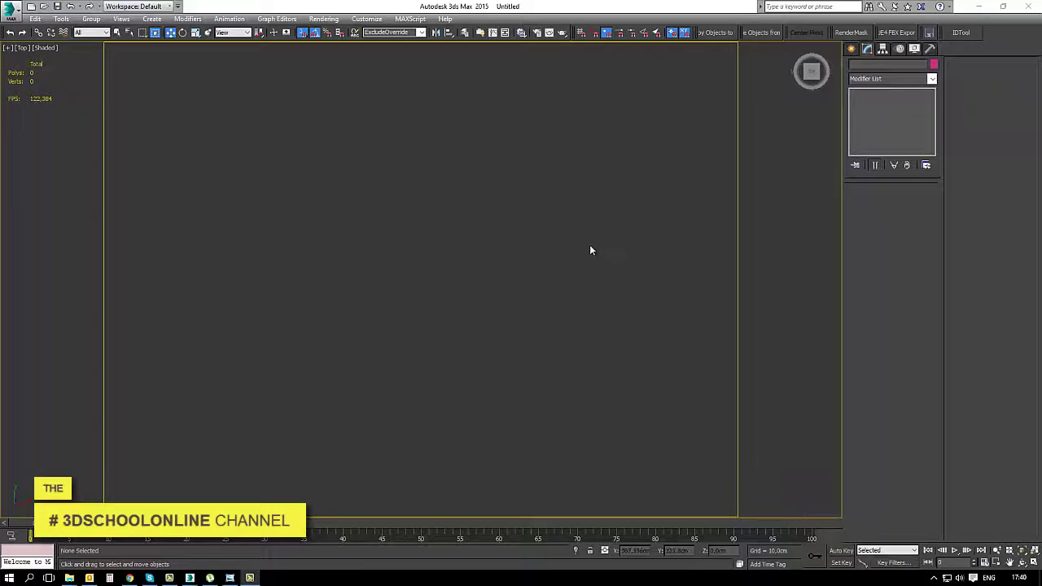
- Create a VRayLight dome light at the centre of the view
{"action": "left_click", "coordinate": [850, 51]}
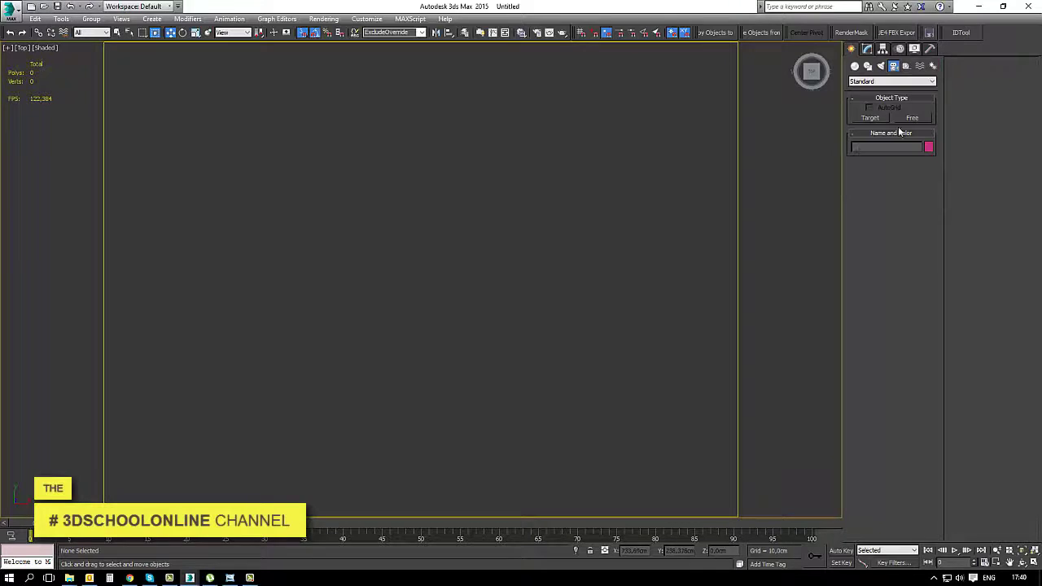
{"action": "left_click", "coordinate": [881, 65]}
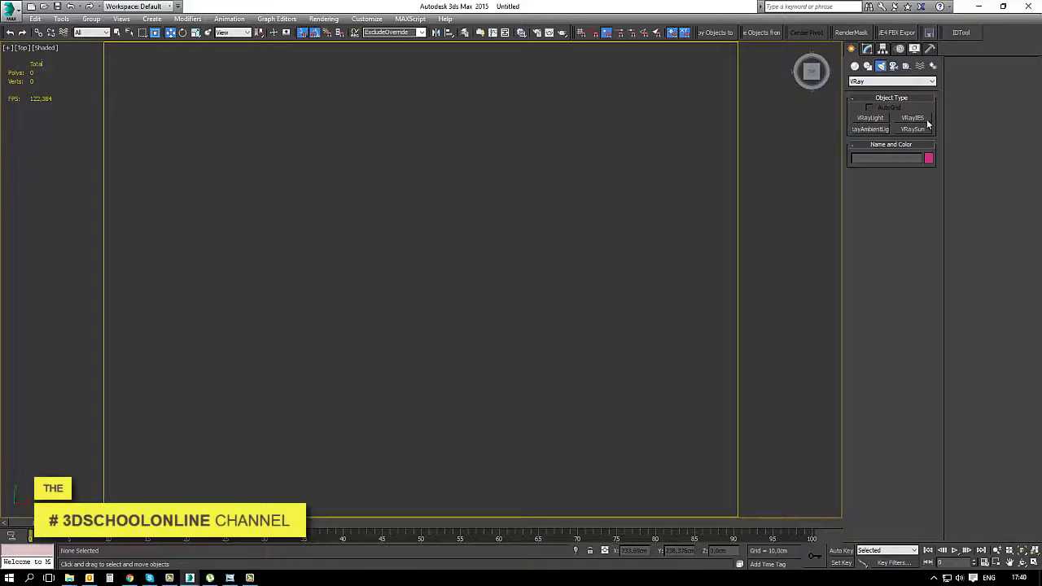
{"action": "left_click", "coordinate": [863, 119]}
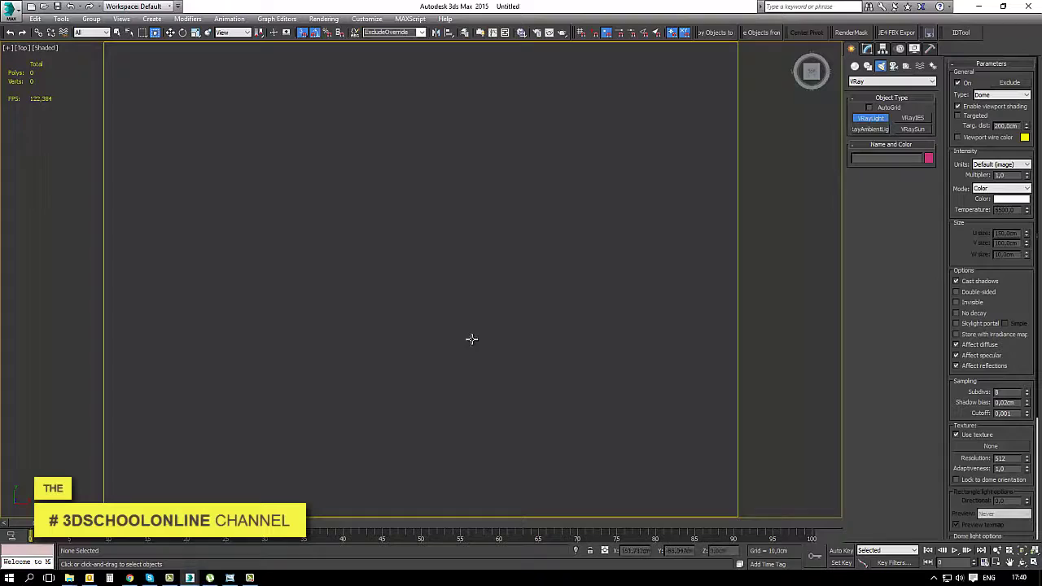
{"action": "left_click", "coordinate": [435, 318]}
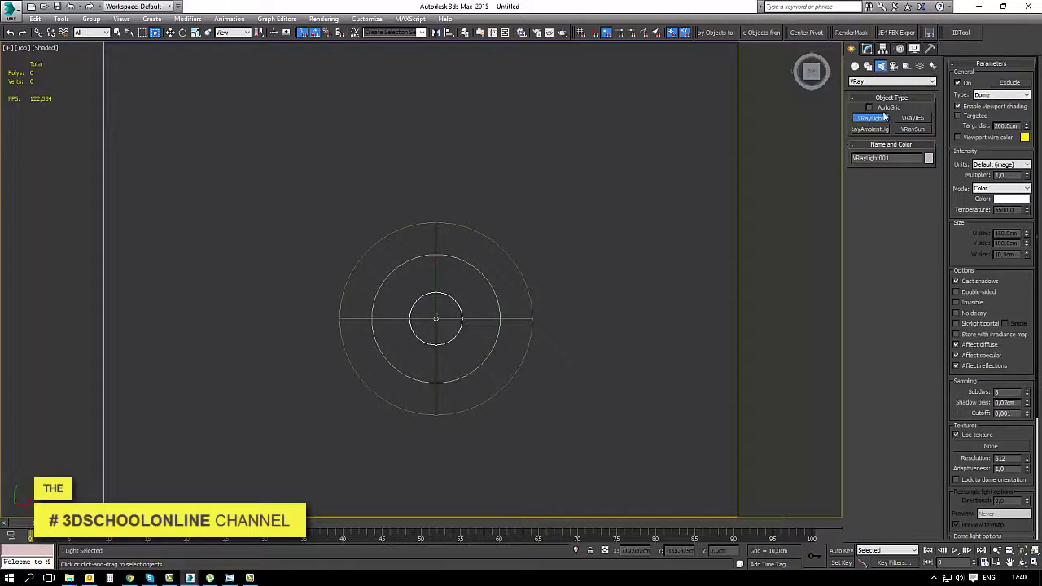
- Create a targeted VRaySun without a VRaySky map and select its target
{"action": "left_click", "coordinate": [912, 129]}
{"action": "left_click_drag", "start_coordinate": [712, 488], "coordinate": [359, 90]}
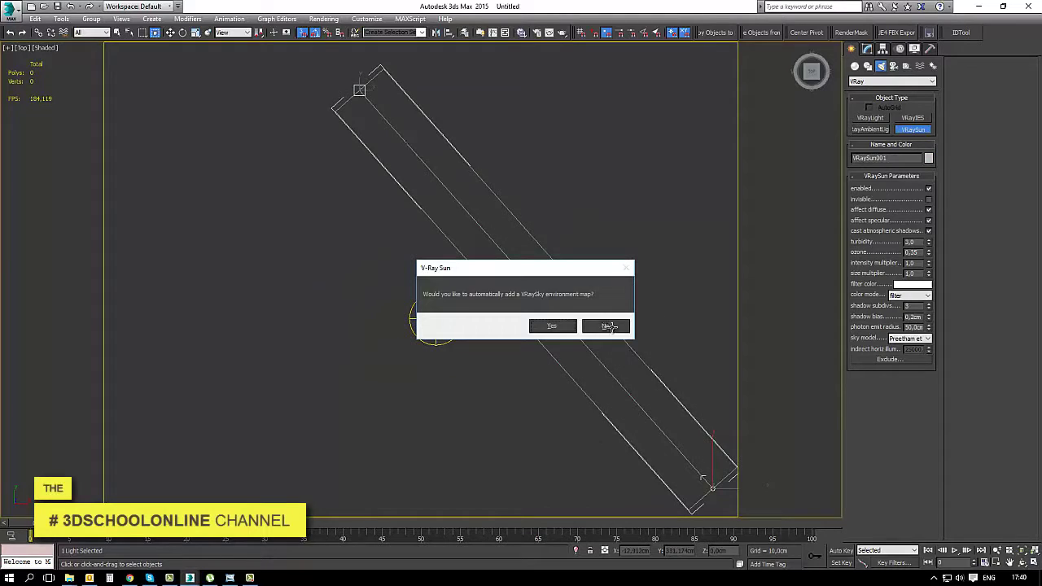
{"action": "left_click", "coordinate": [609, 326]}
{"action": "scroll", "coordinate": [635, 391], "scroll_direction": "down", "scroll_amount": 5}
{"action": "key", "text": "w"}
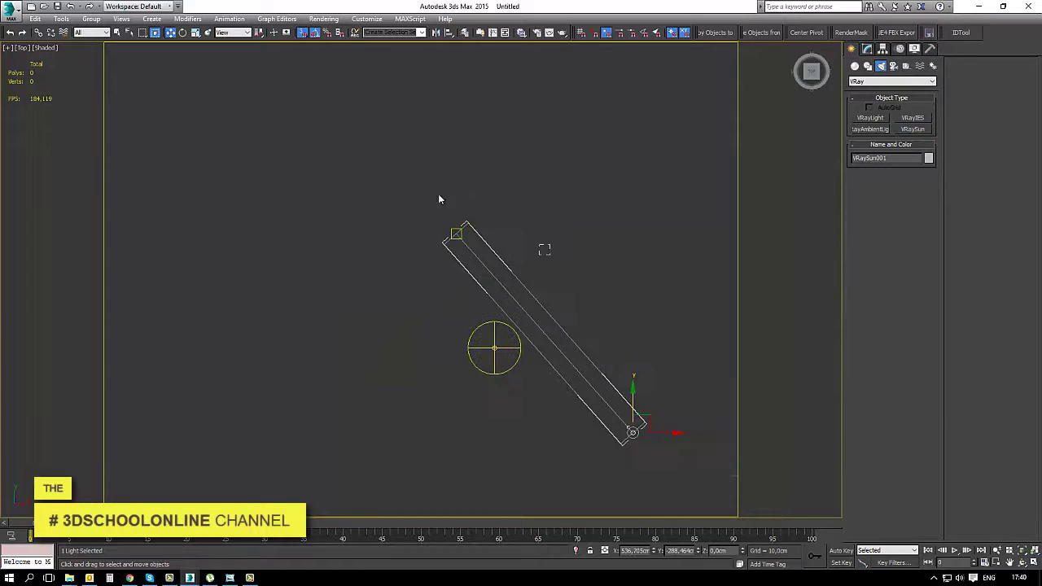
{"action": "left_click", "coordinate": [456, 234]}
{"action": "scroll", "coordinate": [452, 205], "scroll_direction": "up", "scroll_amount": 2}
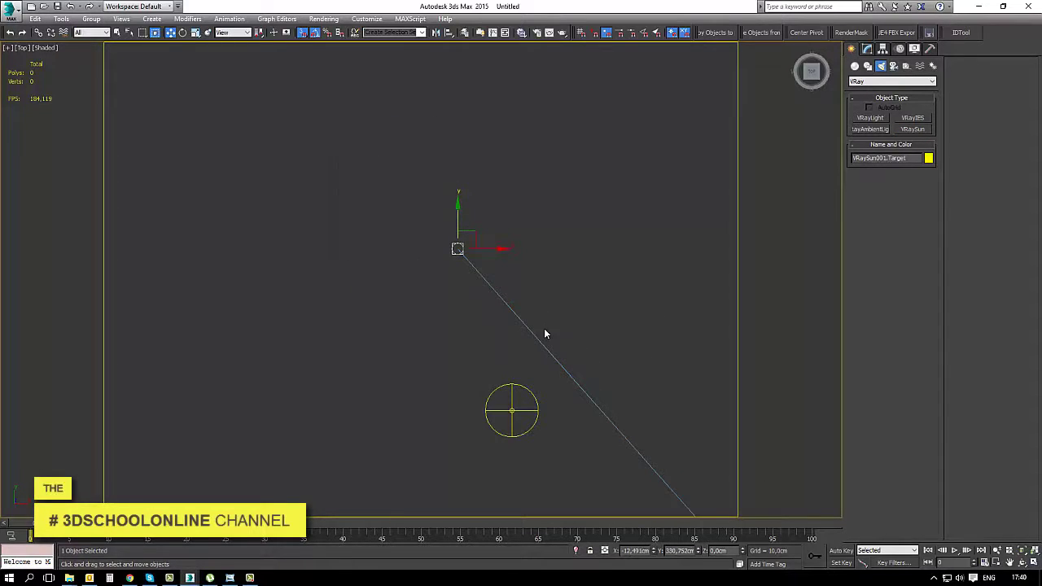
- Align the sun's target pivot-to-pivot onto the dome light
{"action": "key", "text": "alt+a"}
{"action": "left_click", "coordinate": [504, 385]}
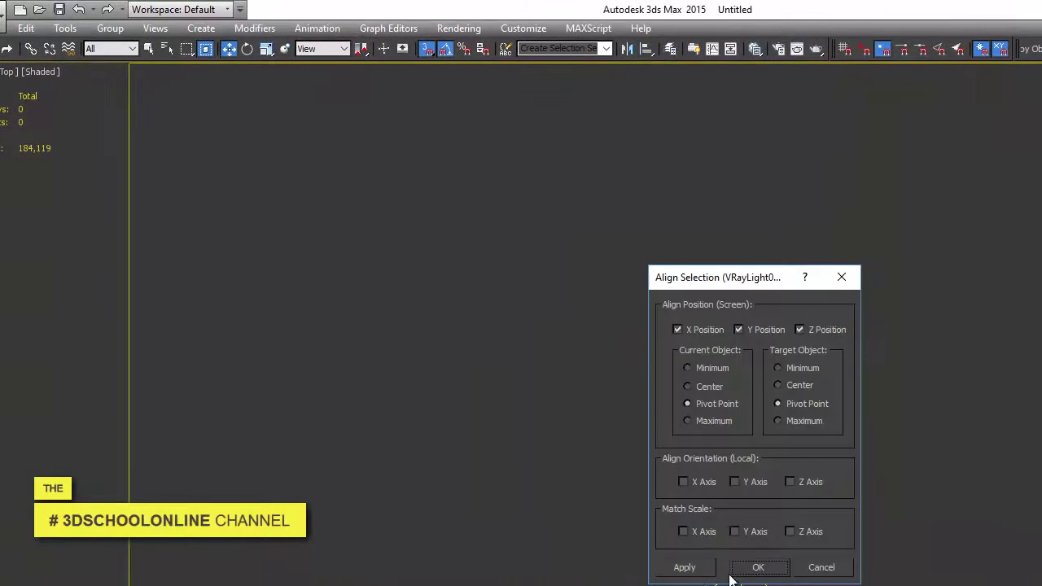
{"action": "left_click", "coordinate": [763, 568]}
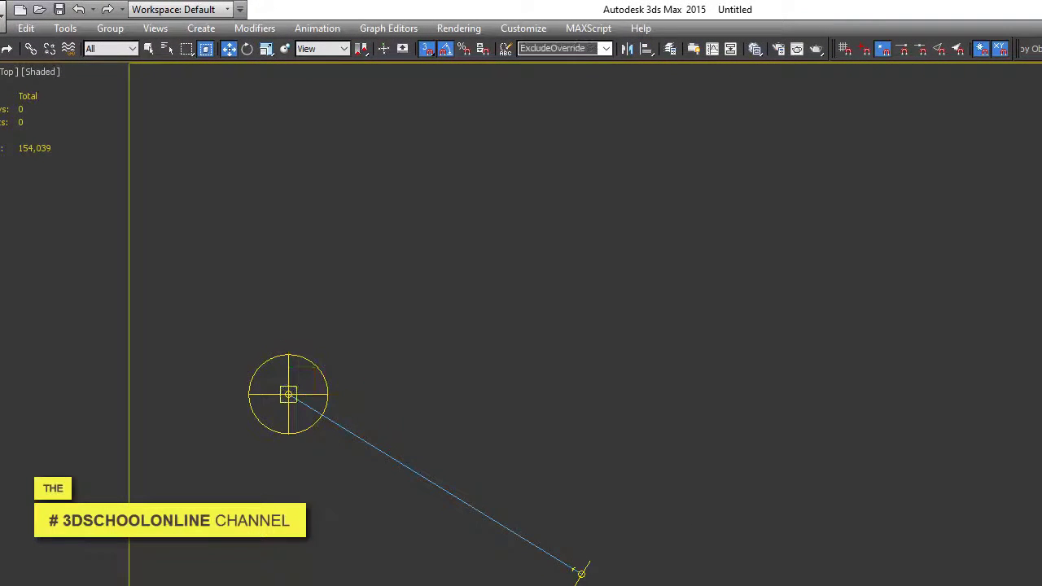
{"action": "middle_click_drag", "start_coordinate": [562, 512], "coordinate": [685, 533]}
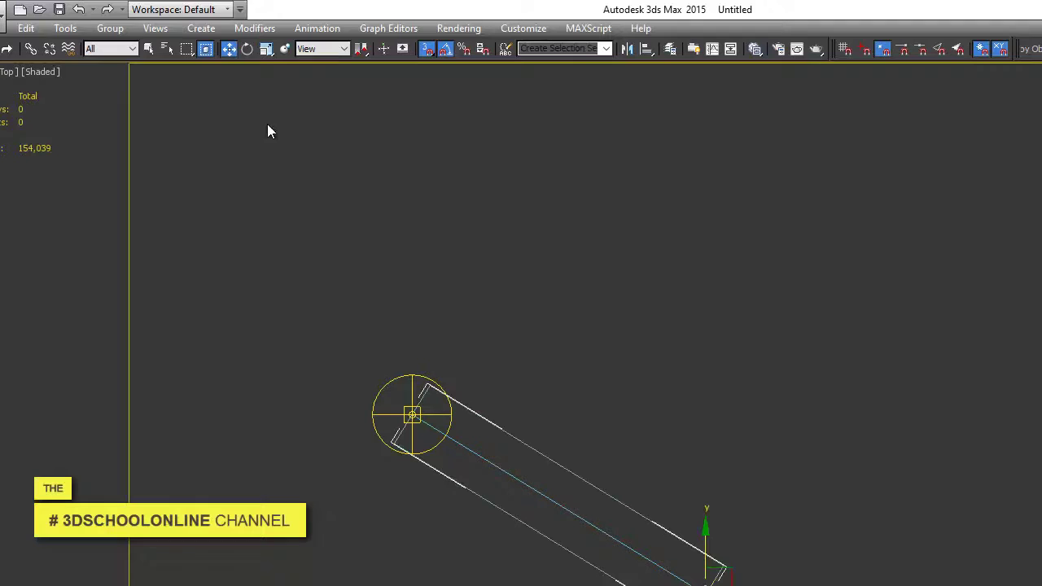
- Align the sun to the dome, then move it out to the dome's right
{"action": "left_click", "coordinate": [645, 51]}
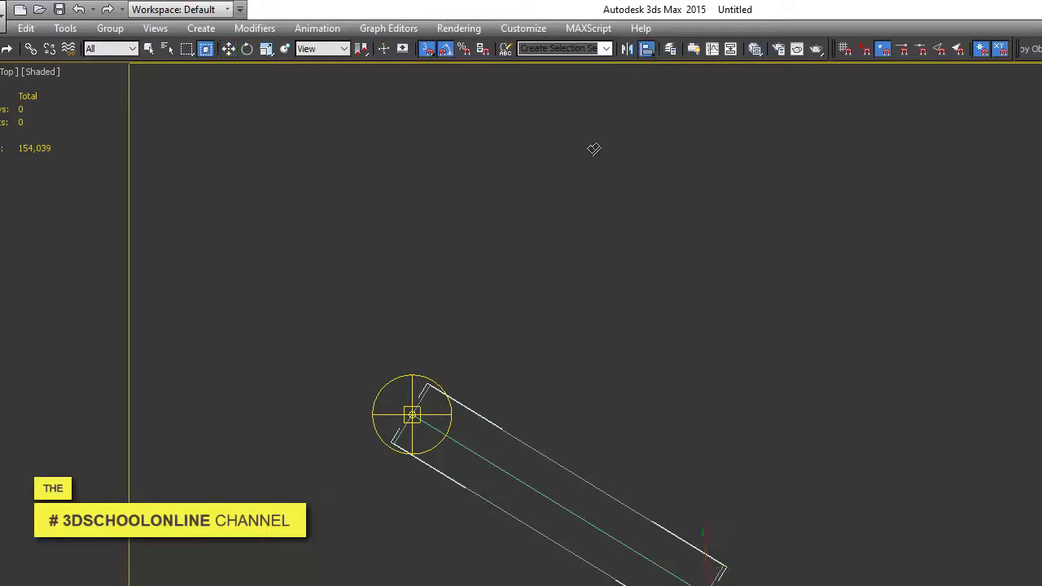
{"action": "left_click", "coordinate": [419, 415]}
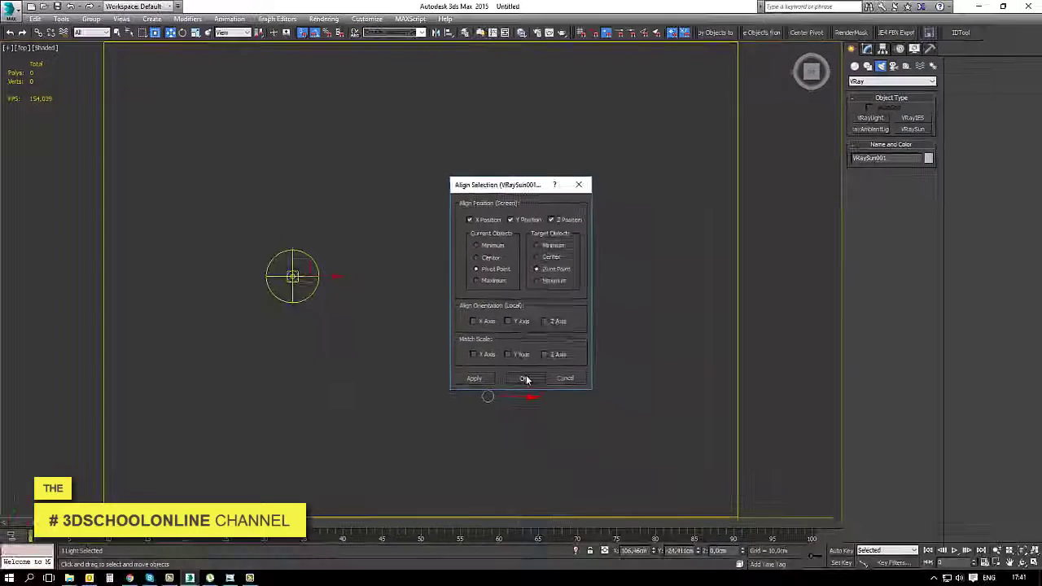
{"action": "left_click", "coordinate": [525, 376]}
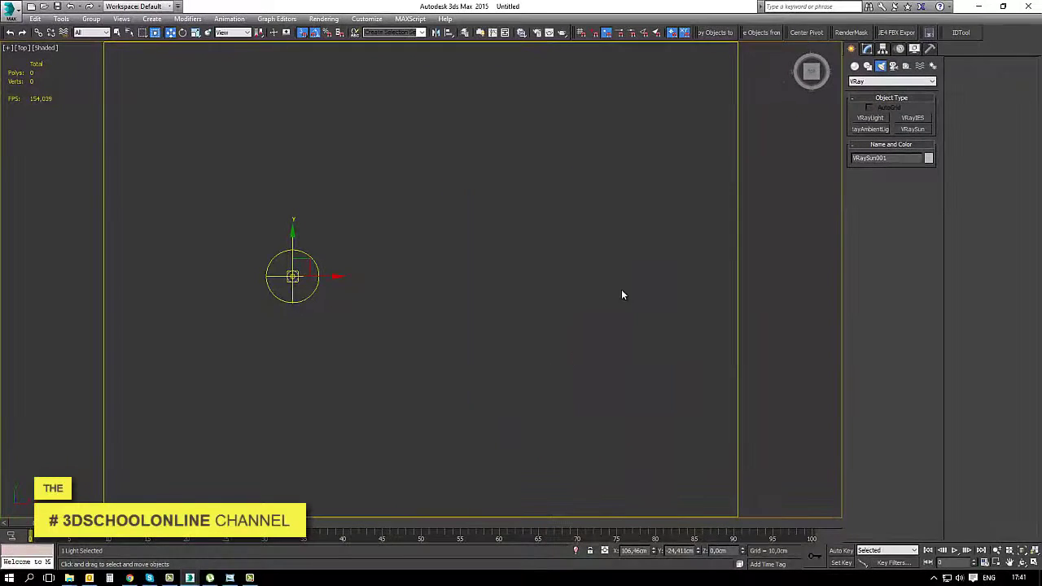
{"action": "mouse_move", "coordinate": [295, 291]}
{"action": "left_mouse_down"}
{"action": "mouse_move", "coordinate": [577, 313]}
{"action": "mouse_move", "coordinate": [564, 385]}
{"action": "mouse_move", "coordinate": [594, 402]}
{"action": "left_mouse_up"}
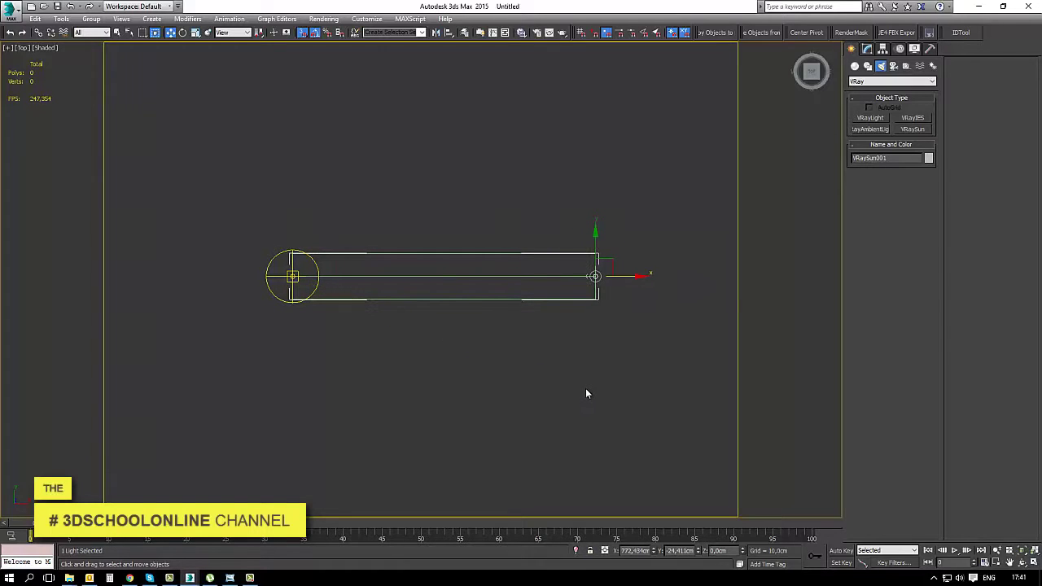
- Raise the sun above the dome in Front view, then zoom extents in Top view
{"action": "key", "text": "f"}
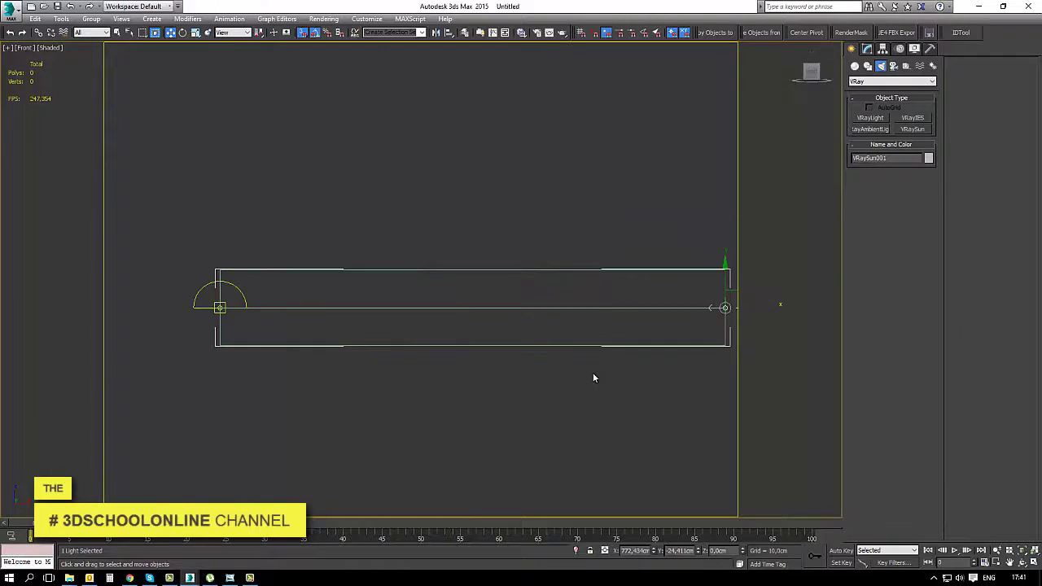
{"action": "left_click_drag", "start_coordinate": [620, 342], "coordinate": [620, 301]}
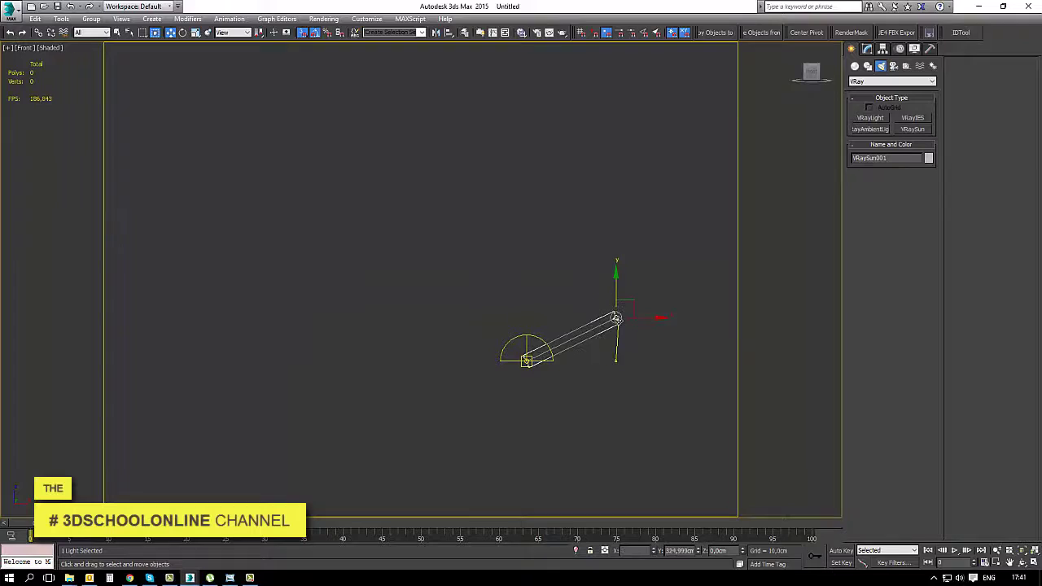
{"action": "key", "text": "t"}
{"action": "key", "text": "z"}
{"action": "left_click", "coordinate": [893, 66]}
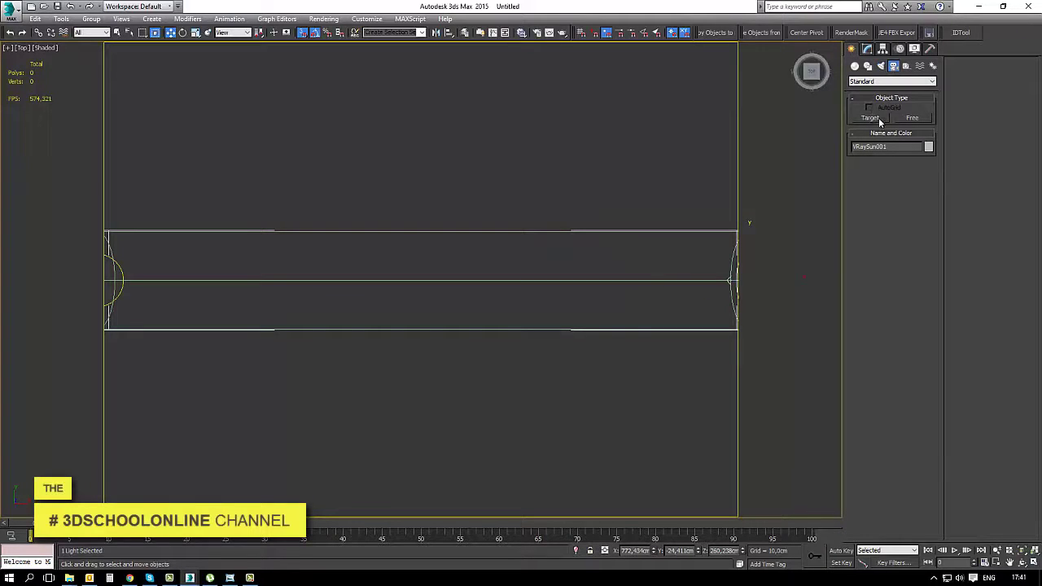
- Create a targeted V-Ray camera at the lower left of the view
{"action": "left_click", "coordinate": [862, 81]}
{"action": "left_click", "coordinate": [862, 99]}
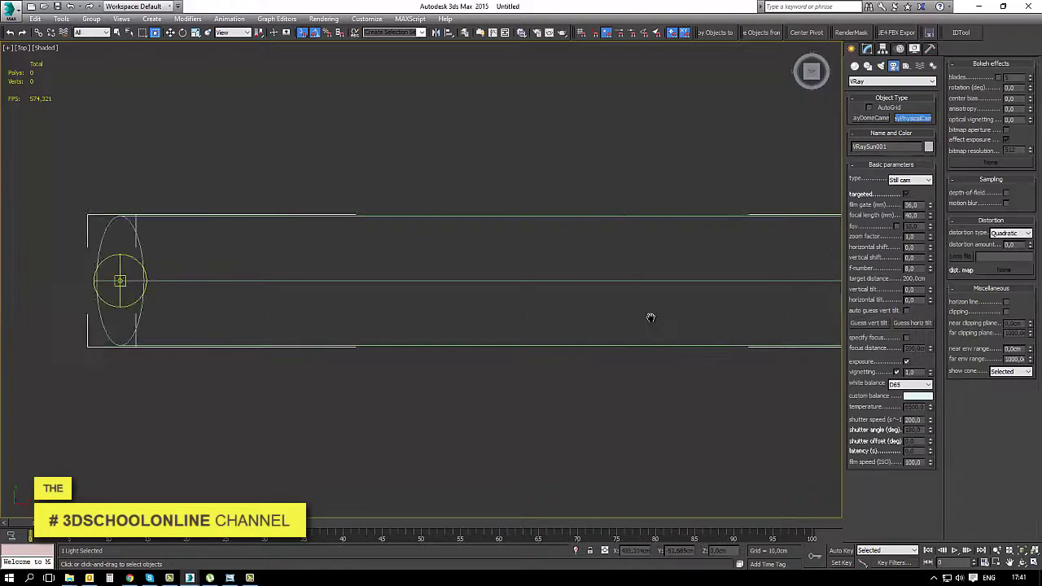
{"action": "scroll", "coordinate": [489, 325], "scroll_direction": "down", "scroll_amount": 3}
{"action": "left_click_drag", "start_coordinate": [118, 430], "coordinate": [320, 317]}
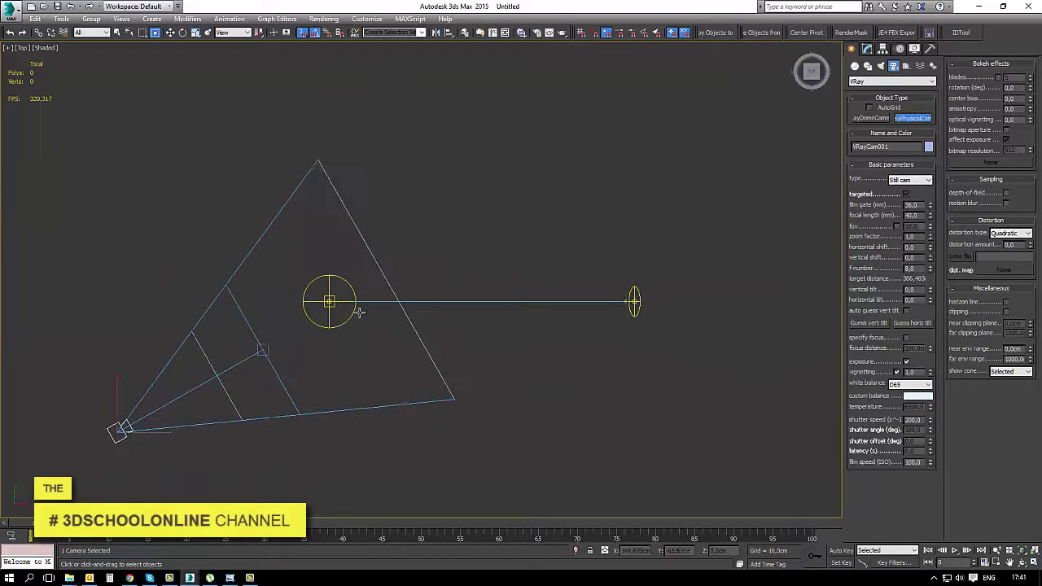
{"action": "key", "text": "w"}
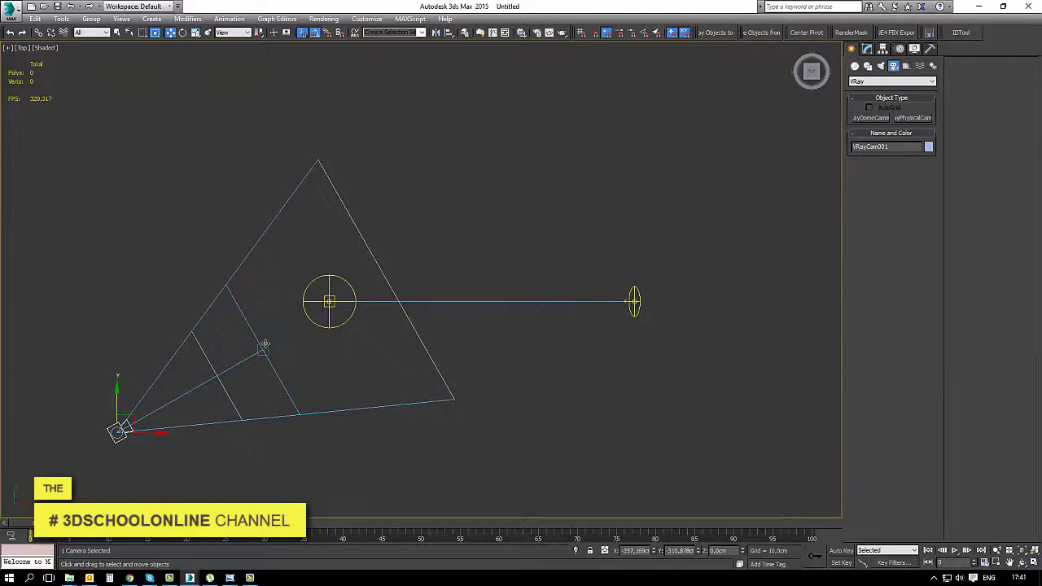
- Align the camera target onto the dome and move the camera level with the lights
{"action": "left_click", "coordinate": [265, 345]}
{"action": "key", "text": "alt+a"}
{"action": "left_click", "coordinate": [329, 302]}
{"action": "left_click", "coordinate": [527, 379]}
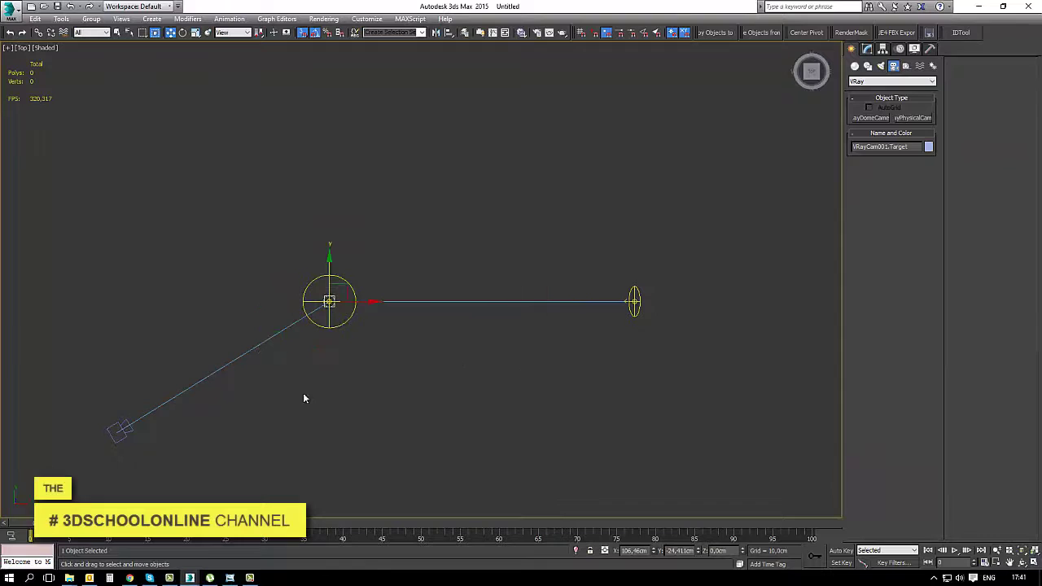
{"action": "left_click", "coordinate": [119, 429]}
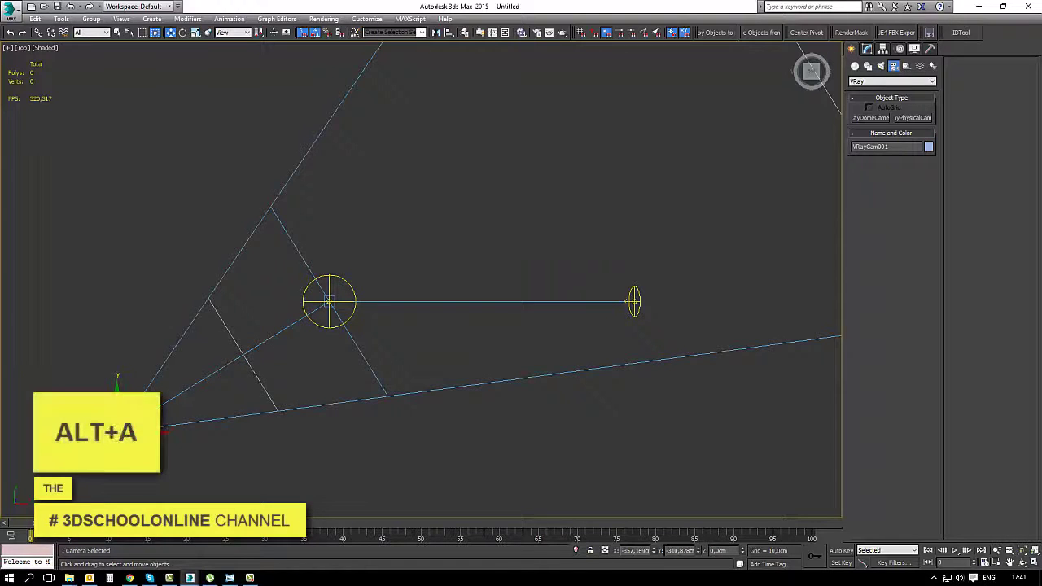
{"action": "mouse_move", "coordinate": [120, 429]}
{"action": "left_mouse_down"}
{"action": "mouse_move", "coordinate": [121, 310]}
{"action": "mouse_move", "coordinate": [117, 338]}
{"action": "left_mouse_up"}
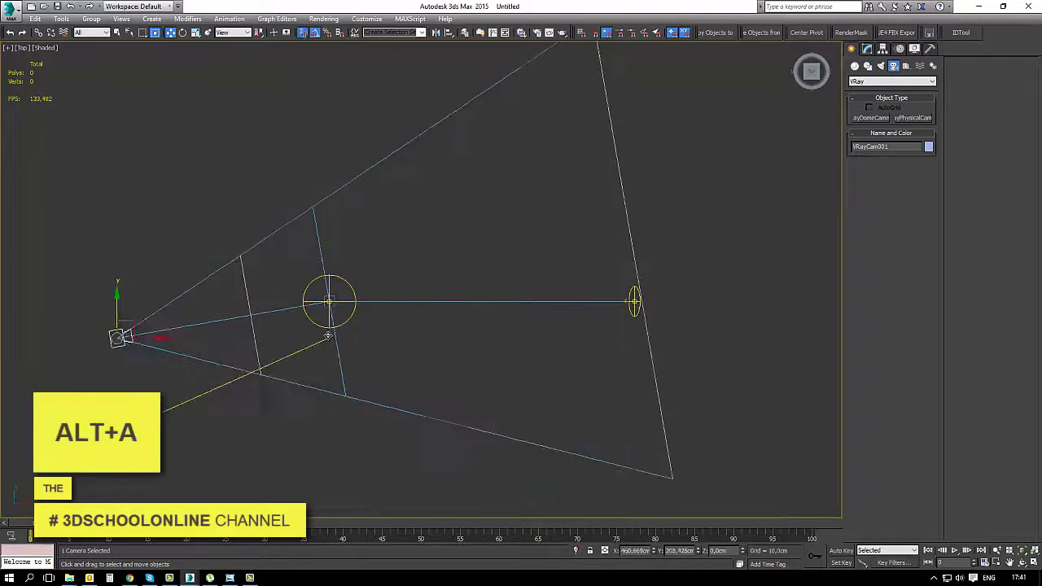
{"action": "left_click_drag", "start_coordinate": [328, 335], "coordinate": [339, 304]}
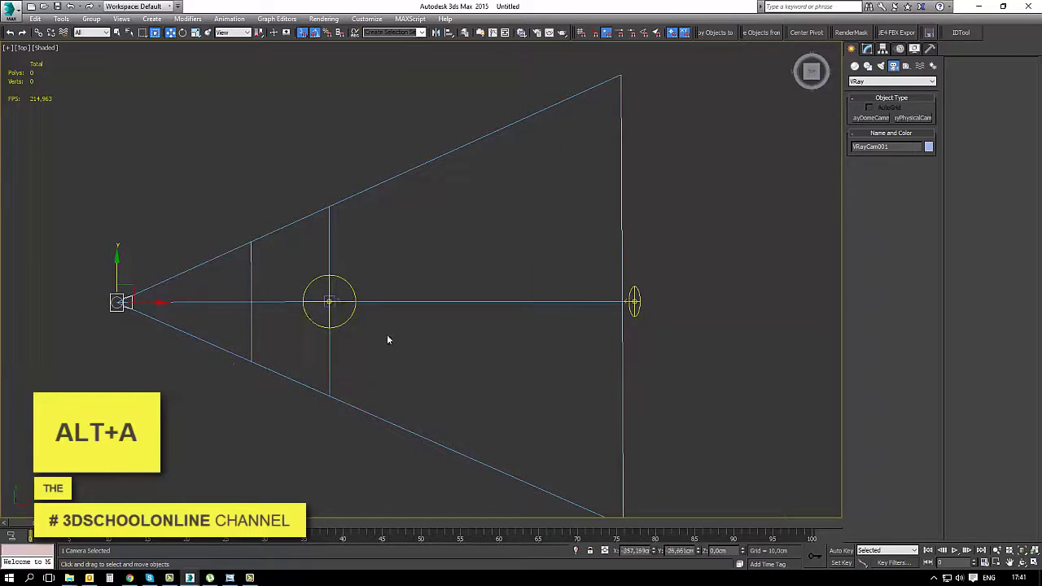
- Look through the camera, move its target to re-aim, and select VRayLight001
{"action": "key", "text": "c"}
{"action": "left_click", "coordinate": [30, 48]}
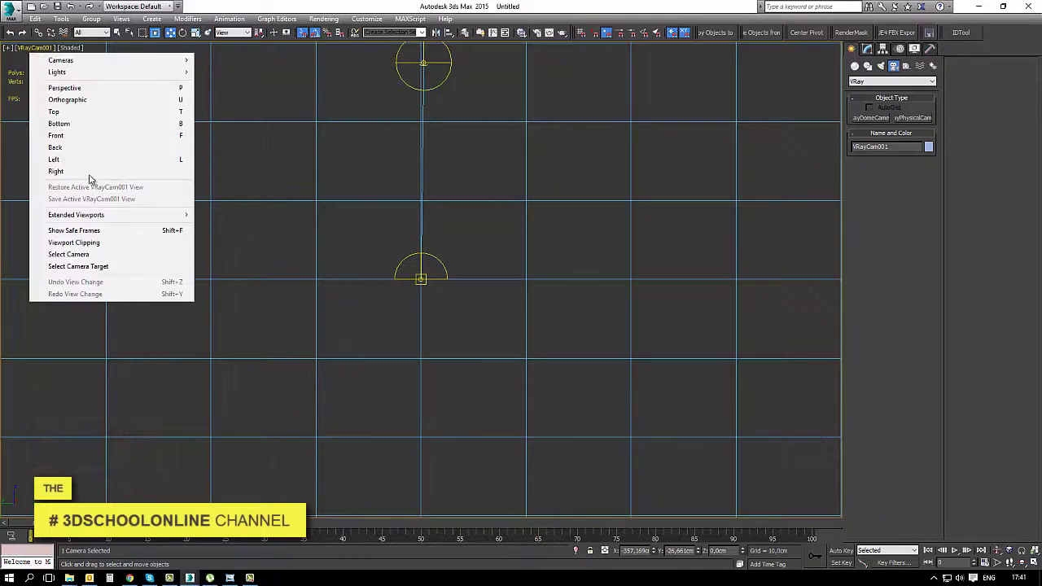
{"action": "left_click", "coordinate": [79, 266]}
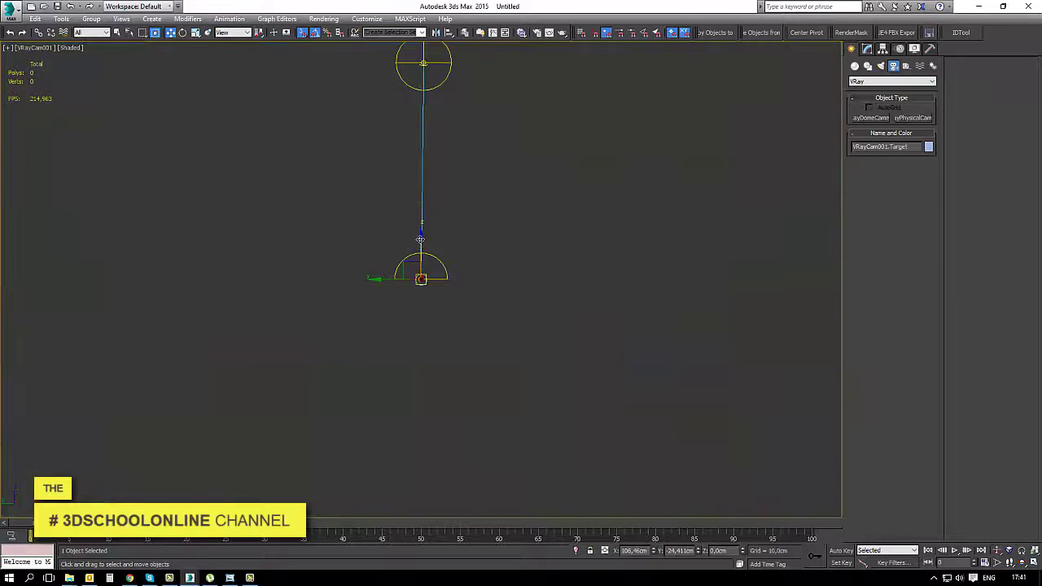
{"action": "left_click_drag", "start_coordinate": [420, 238], "coordinate": [435, 373]}
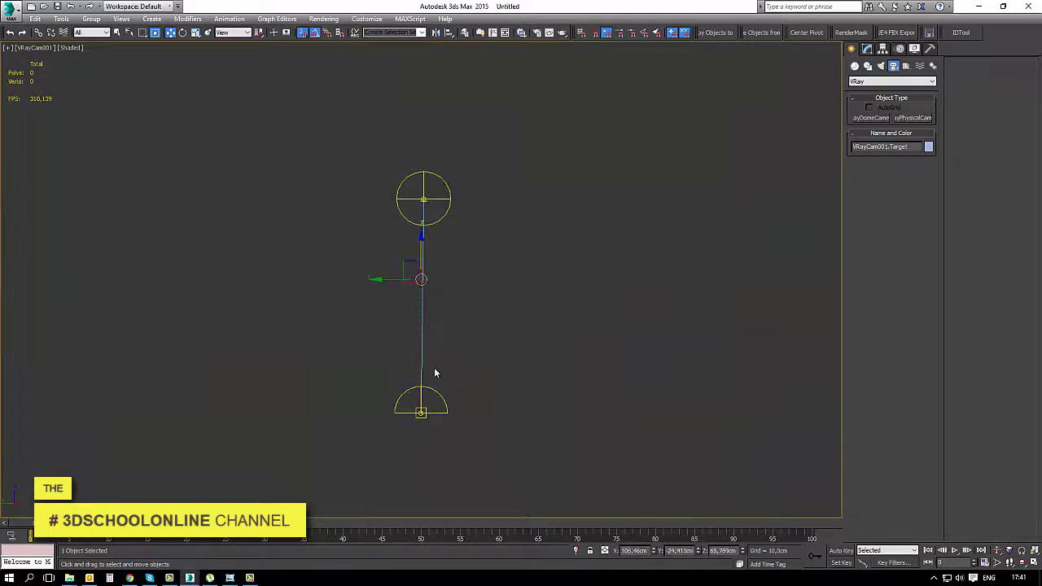
{"action": "left_click", "coordinate": [439, 399]}
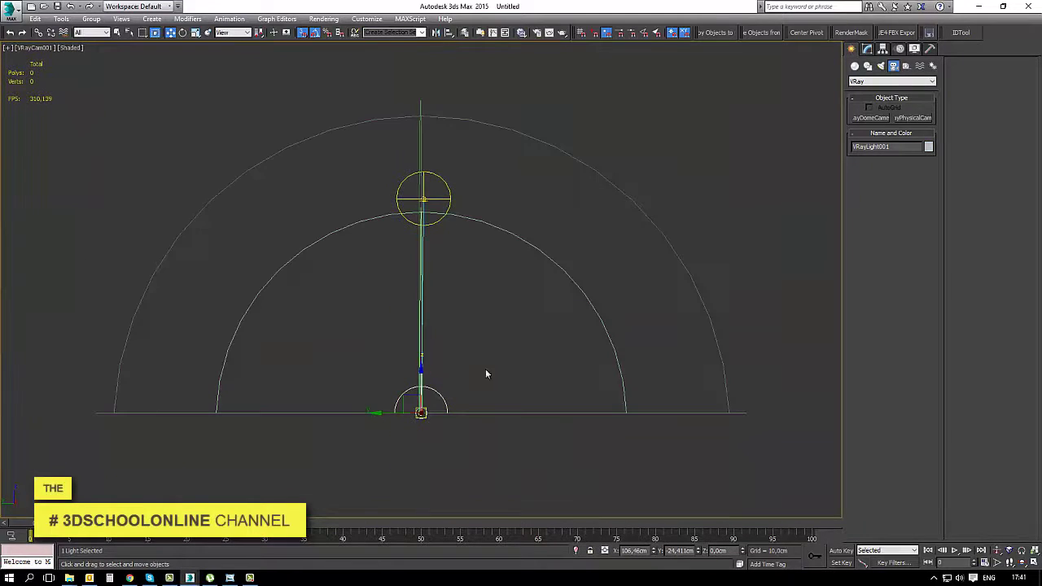
- Show the dome light's parameters in the Modify panel and find its Texture setting
{"action": "left_click", "coordinate": [868, 49]}
{"action": "scroll", "coordinate": [926, 410], "scroll_direction": "down", "scroll_amount": 3}
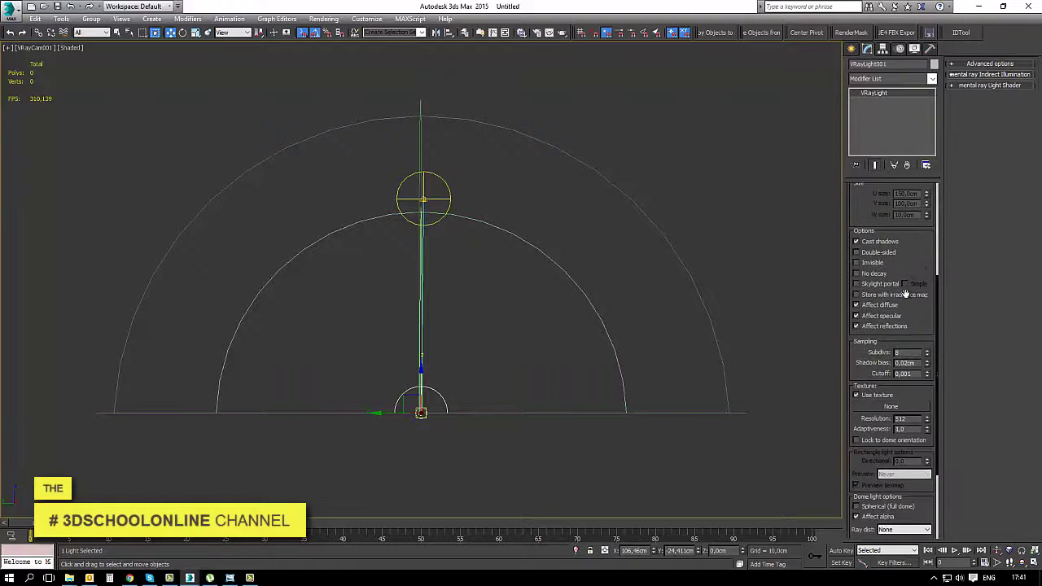
{"action": "scroll", "coordinate": [927, 410], "scroll_direction": "down", "scroll_amount": 3}
{"action": "scroll", "coordinate": [901, 313], "scroll_direction": "up", "scroll_amount": 2}
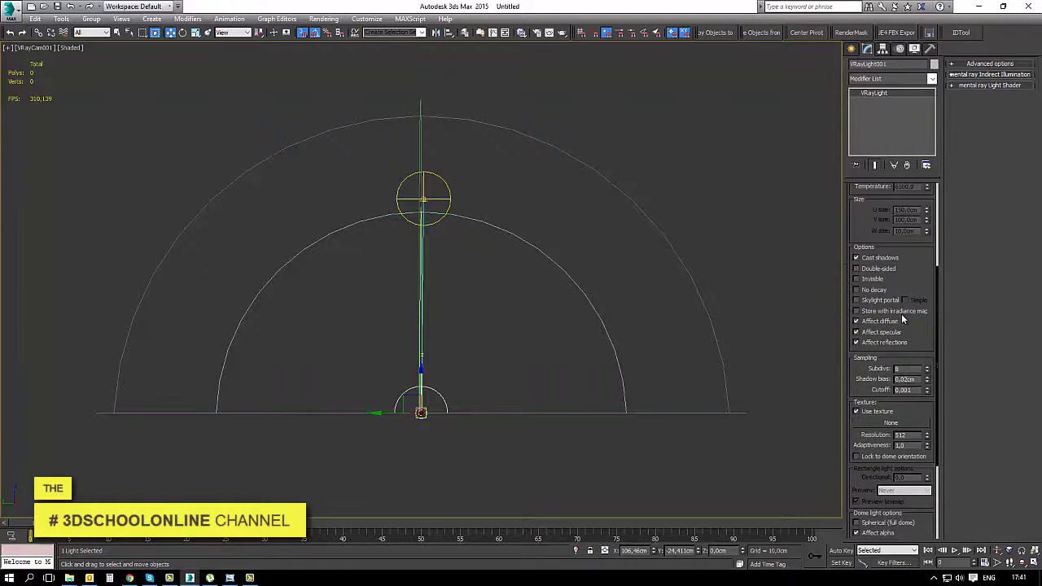
{"action": "scroll", "coordinate": [901, 313], "scroll_direction": "up", "scroll_amount": 2}
{"action": "scroll", "coordinate": [901, 326], "scroll_direction": "up", "scroll_amount": 2}
{"action": "scroll", "coordinate": [900, 328], "scroll_direction": "down", "scroll_amount": 3}
{"action": "scroll", "coordinate": [900, 328], "scroll_direction": "down", "scroll_amount": 2}
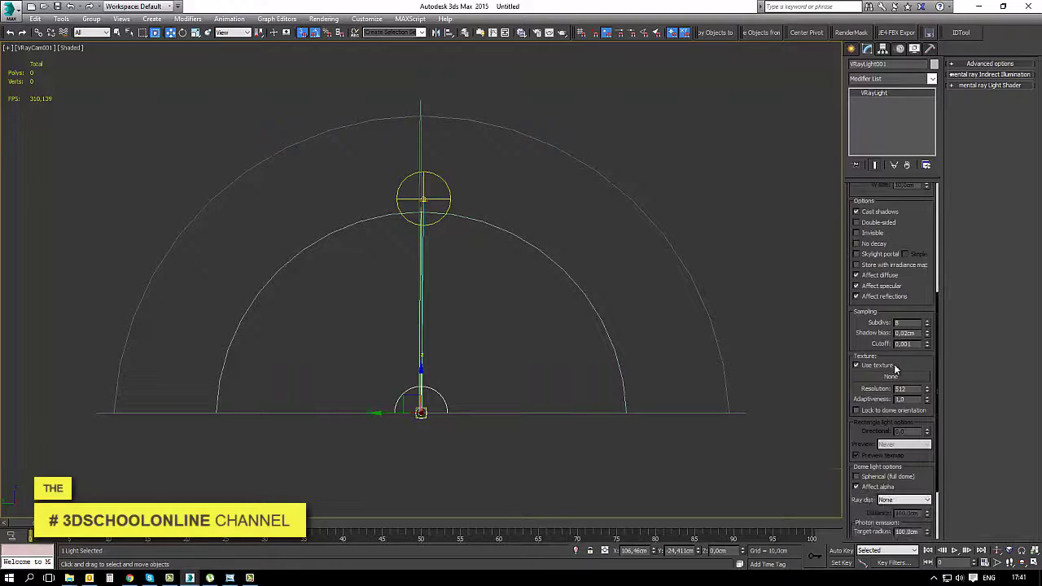
- Browse the V-Ray maps for the dome texture, closing without choosing one
{"action": "left_click", "coordinate": [891, 382]}
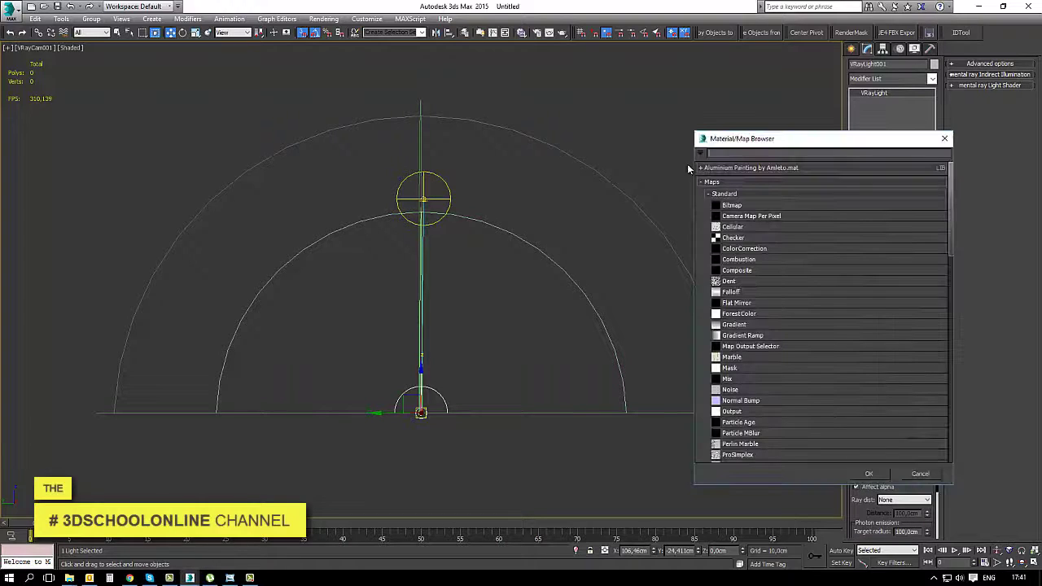
{"action": "left_click", "coordinate": [739, 391]}
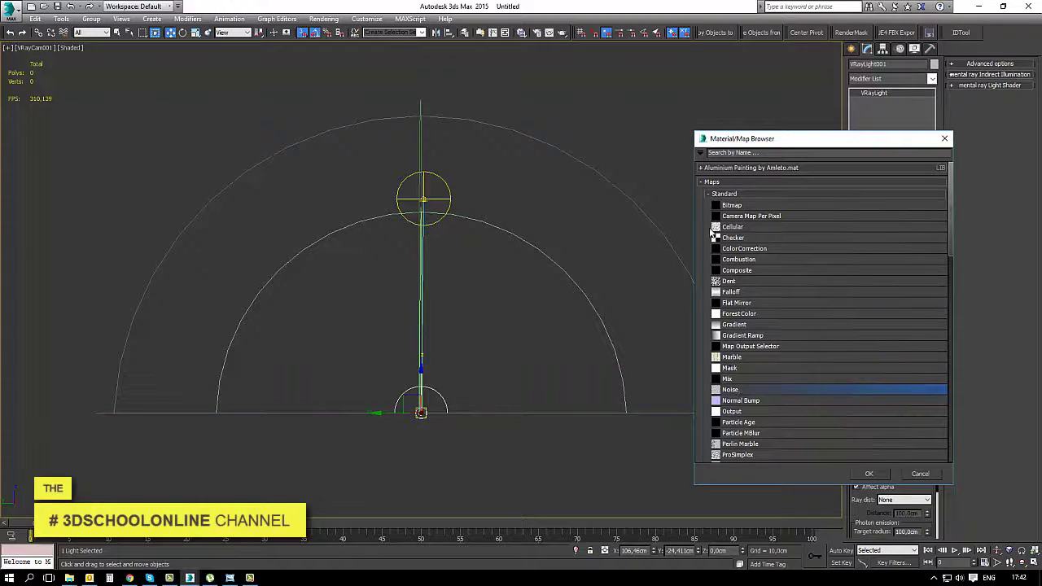
{"action": "left_click_drag", "start_coordinate": [750, 143], "coordinate": [735, 138]}
{"action": "left_click", "coordinate": [701, 189]}
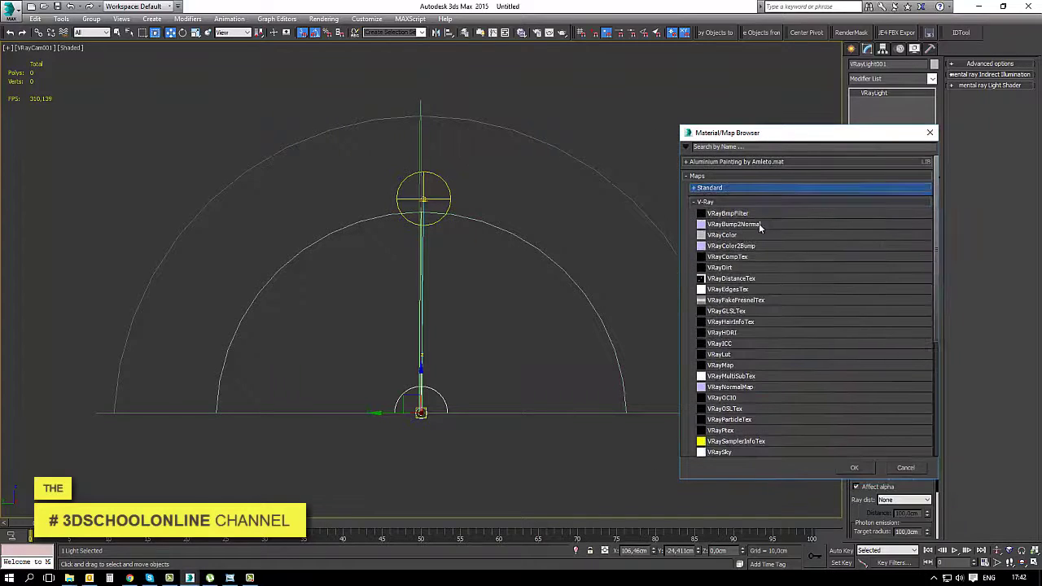
{"action": "left_click", "coordinate": [736, 422]}
{"action": "scroll", "coordinate": [787, 422], "scroll_direction": "down", "scroll_amount": 3}
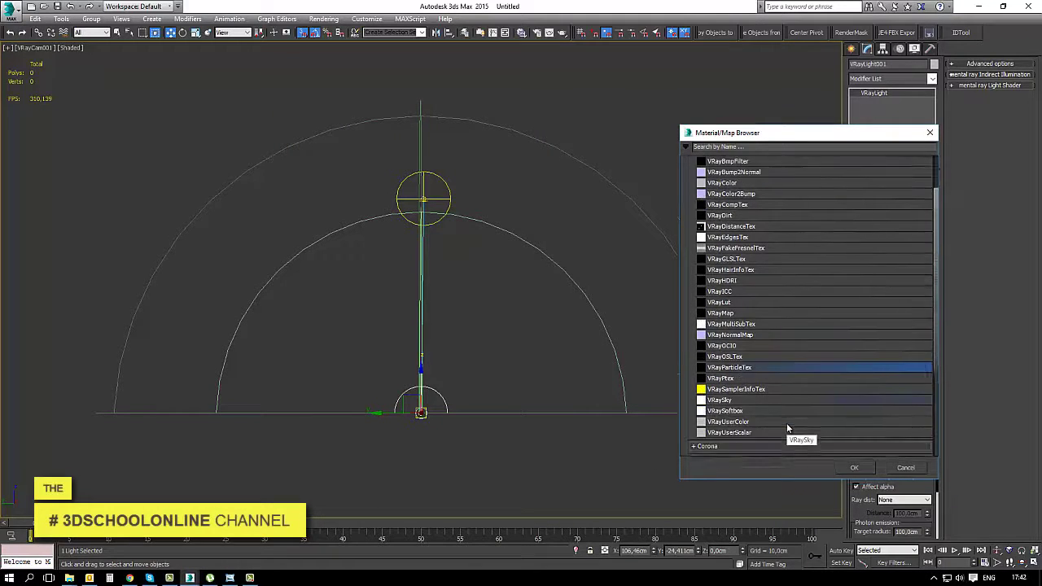
{"action": "scroll", "coordinate": [787, 422], "scroll_direction": "down", "scroll_amount": 2}
{"action": "scroll", "coordinate": [790, 417], "scroll_direction": "up", "scroll_amount": 2}
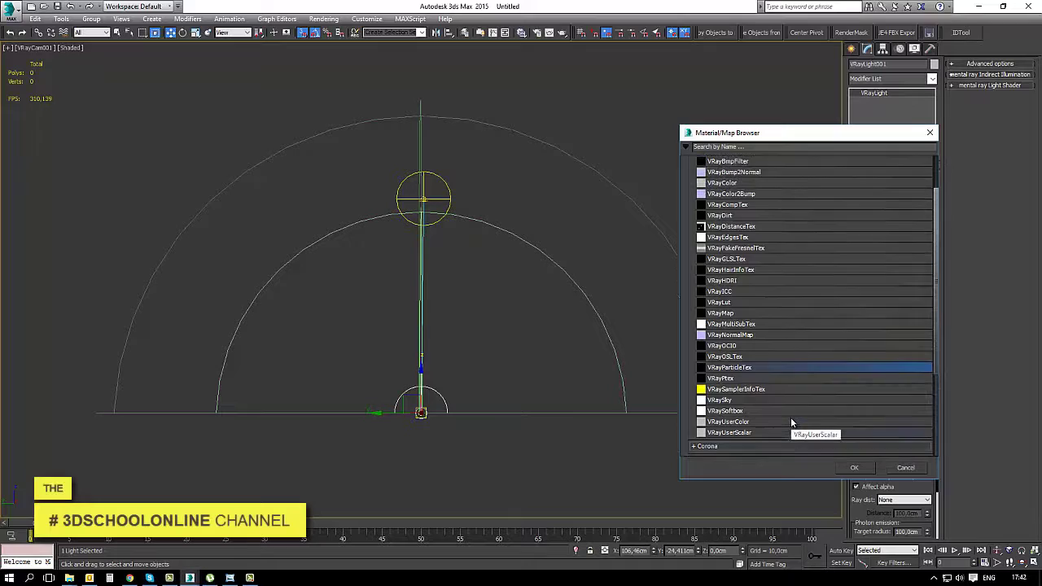
{"action": "scroll", "coordinate": [791, 417], "scroll_direction": "up", "scroll_amount": 2}
{"action": "scroll", "coordinate": [790, 417], "scroll_direction": "down", "scroll_amount": 2}
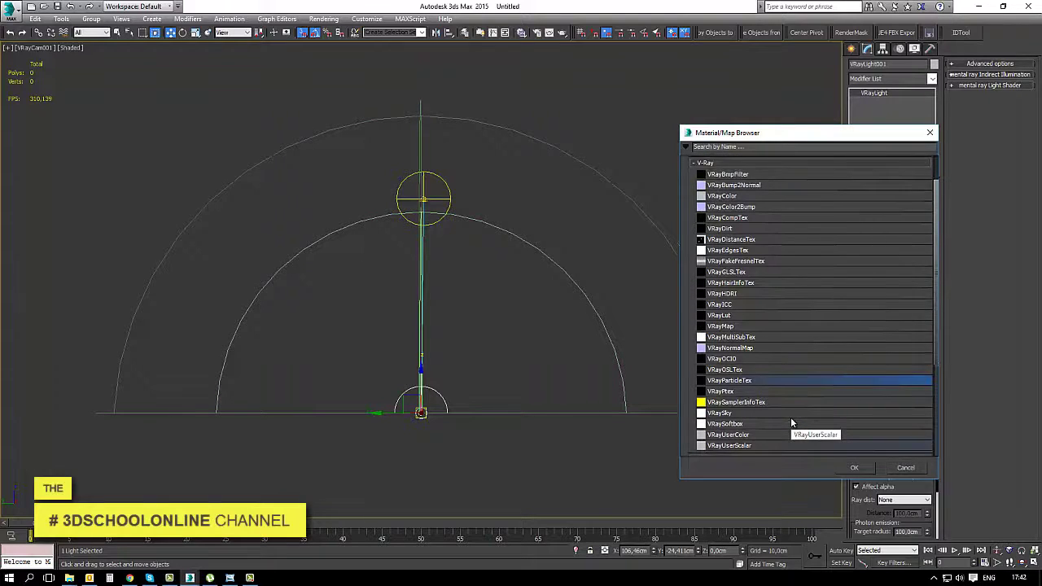
{"action": "scroll", "coordinate": [790, 417], "scroll_direction": "down", "scroll_amount": 2}
{"action": "left_click", "coordinate": [930, 132]}
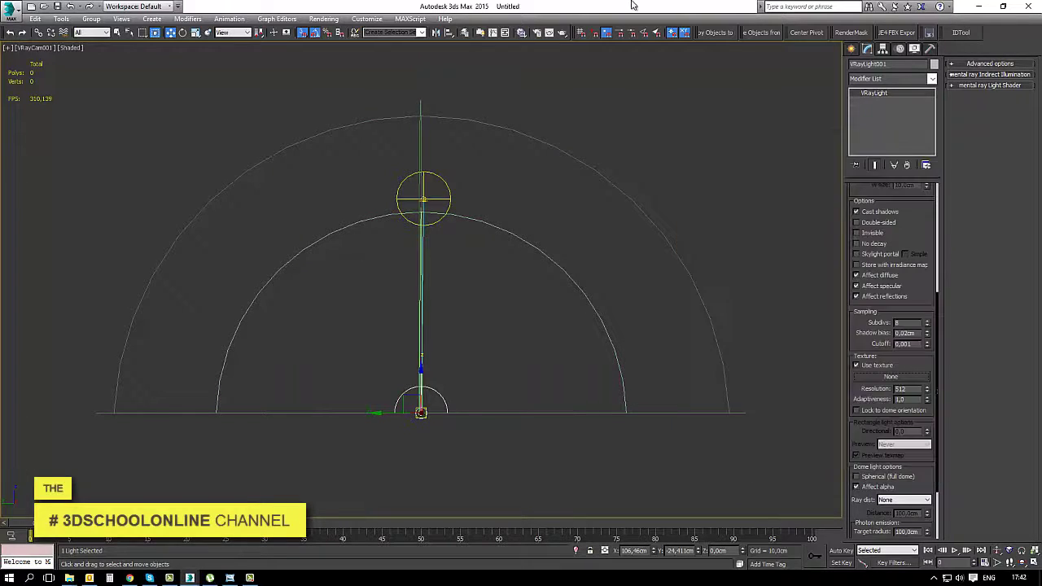
- Preview the VRayHDRI skydome image from the Slate Material Editor
{"action": "key", "text": "m"}
{"action": "left_click_drag", "start_coordinate": [696, 234], "coordinate": [314, 103]}
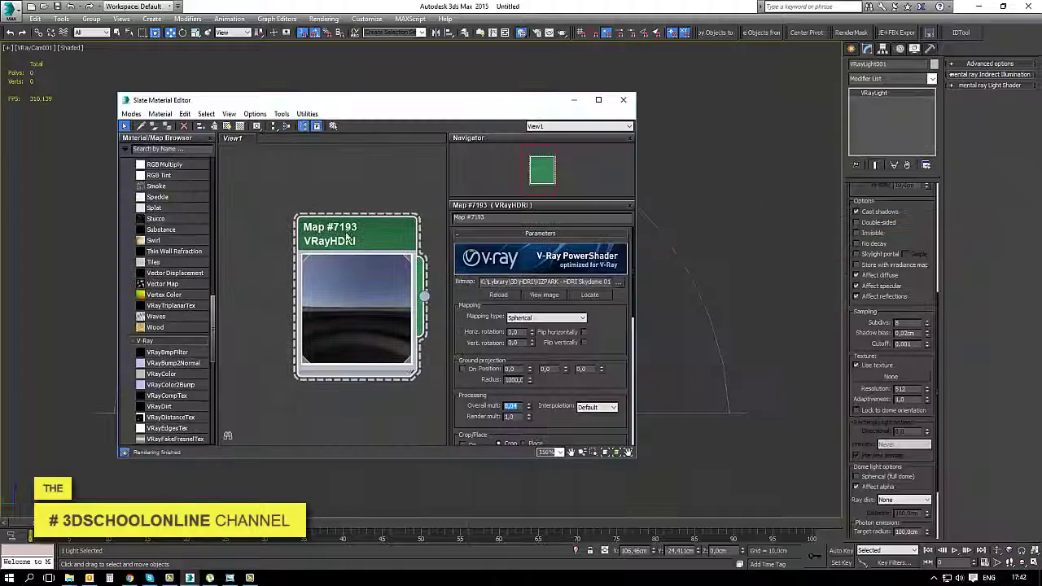
{"action": "left_click_drag", "start_coordinate": [296, 230], "coordinate": [313, 213]}
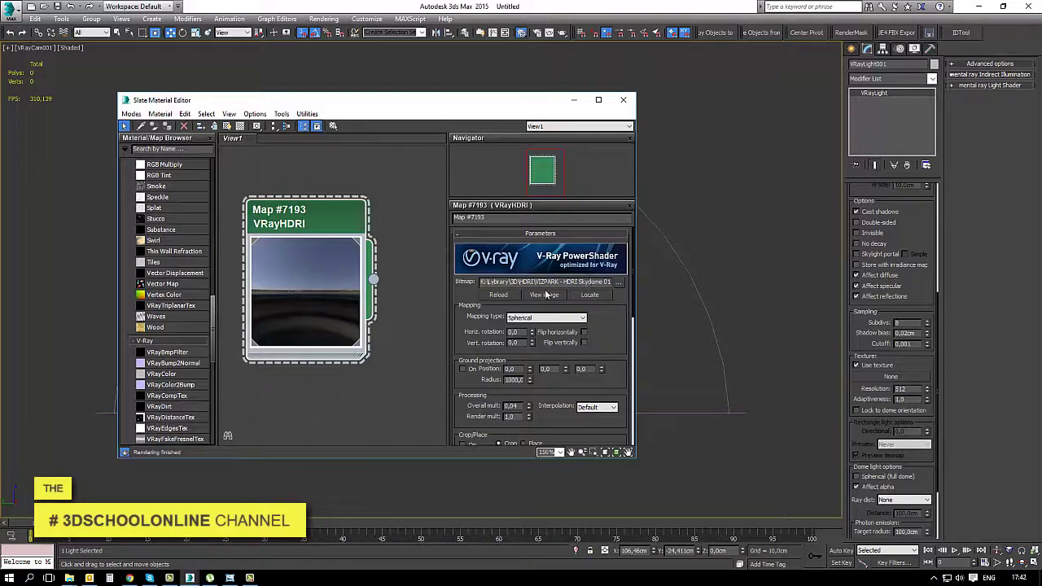
{"action": "left_click", "coordinate": [543, 295]}
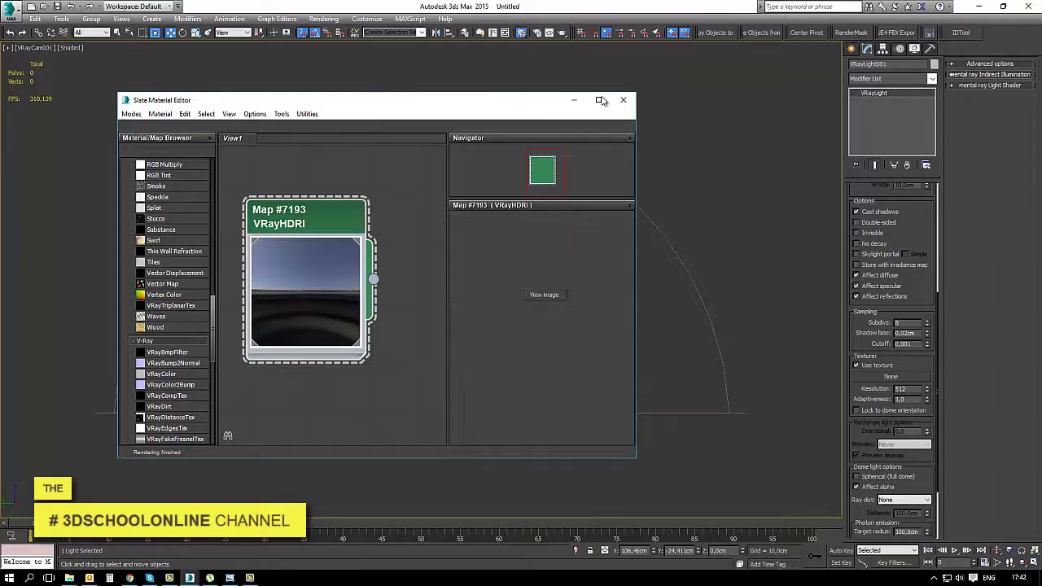
{"action": "key", "text": "alt+Tab"}
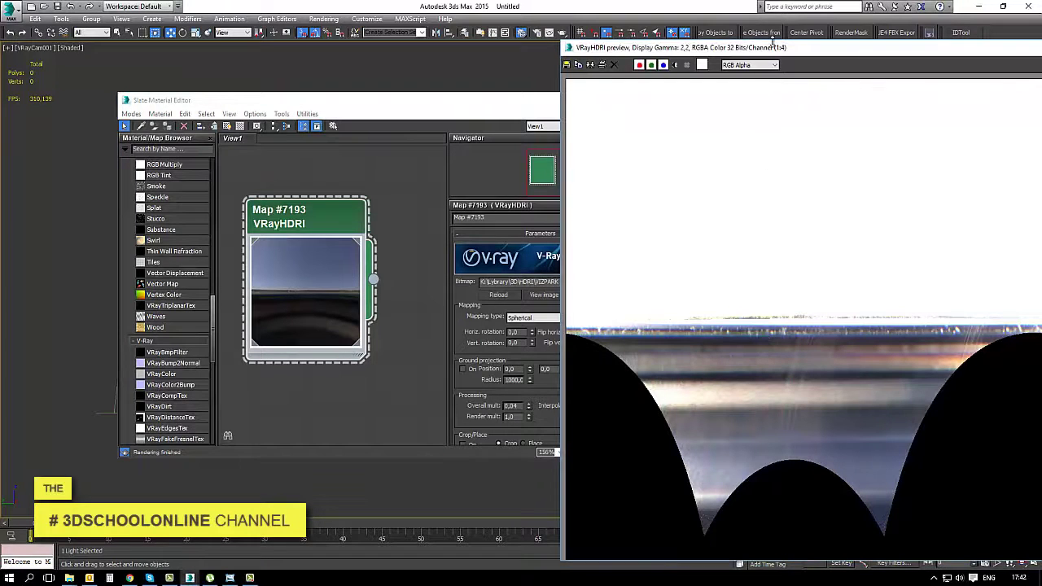
{"action": "left_click_drag", "start_coordinate": [773, 42], "coordinate": [343, 39]}
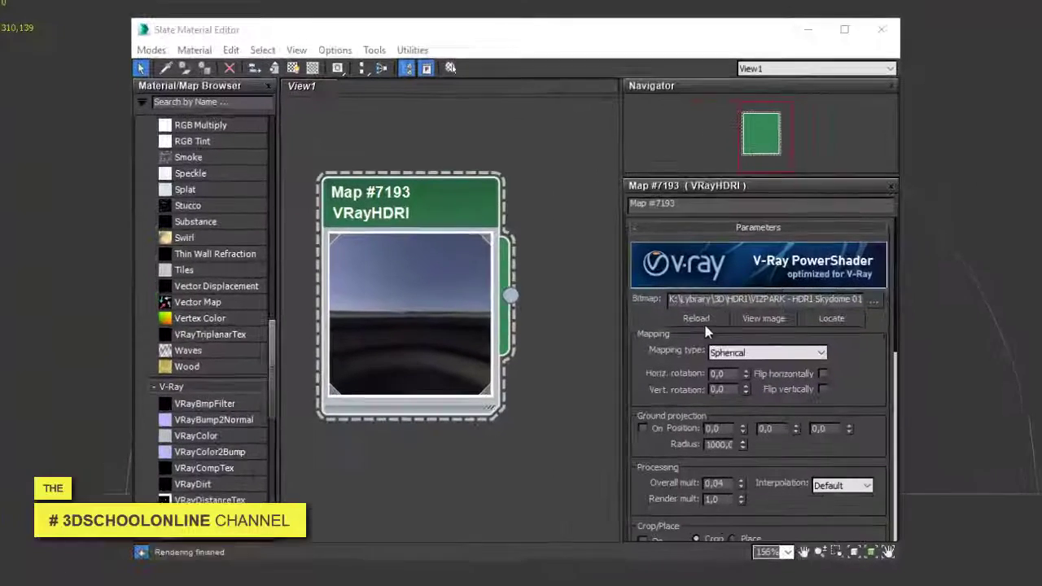
- Keep the HDRI mapping Spherical and set Overall mult to 0,04
{"action": "left_click_drag", "start_coordinate": [470, 199], "coordinate": [456, 187]}
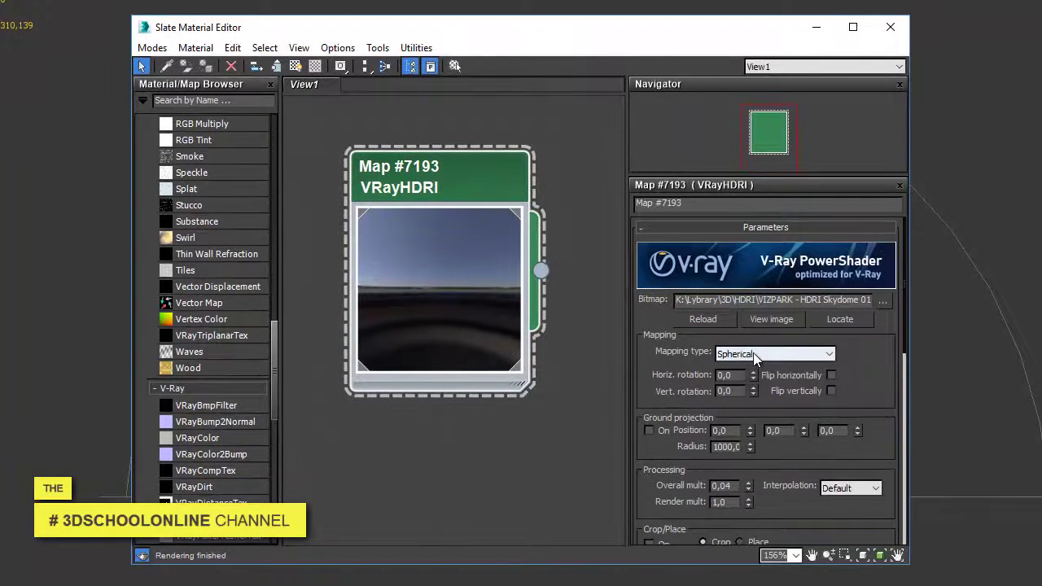
{"action": "left_click", "coordinate": [774, 353]}
{"action": "left_click", "coordinate": [747, 386]}
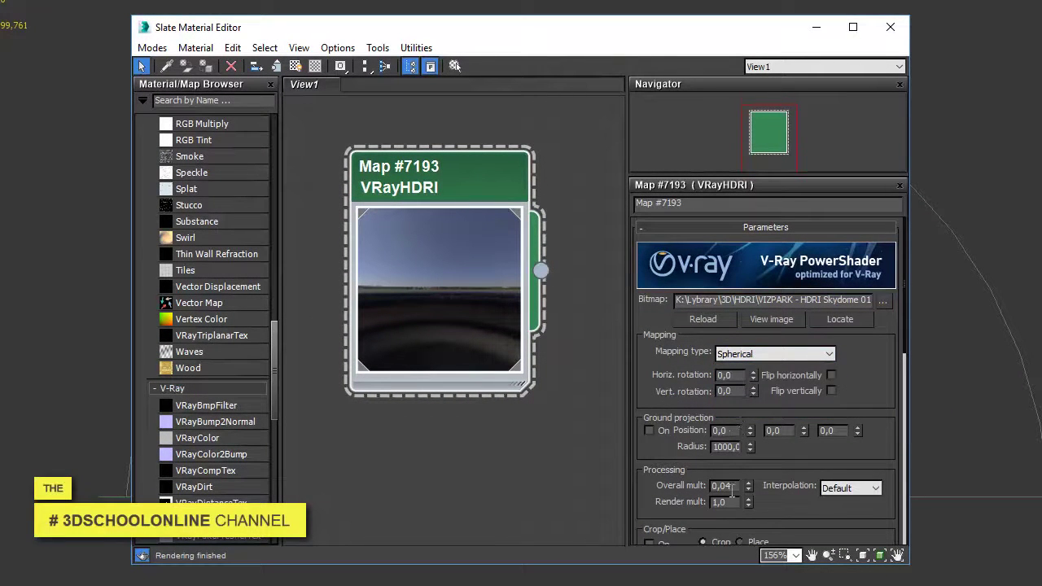
{"action": "left_click_drag", "start_coordinate": [749, 489], "coordinate": [749, 476]}
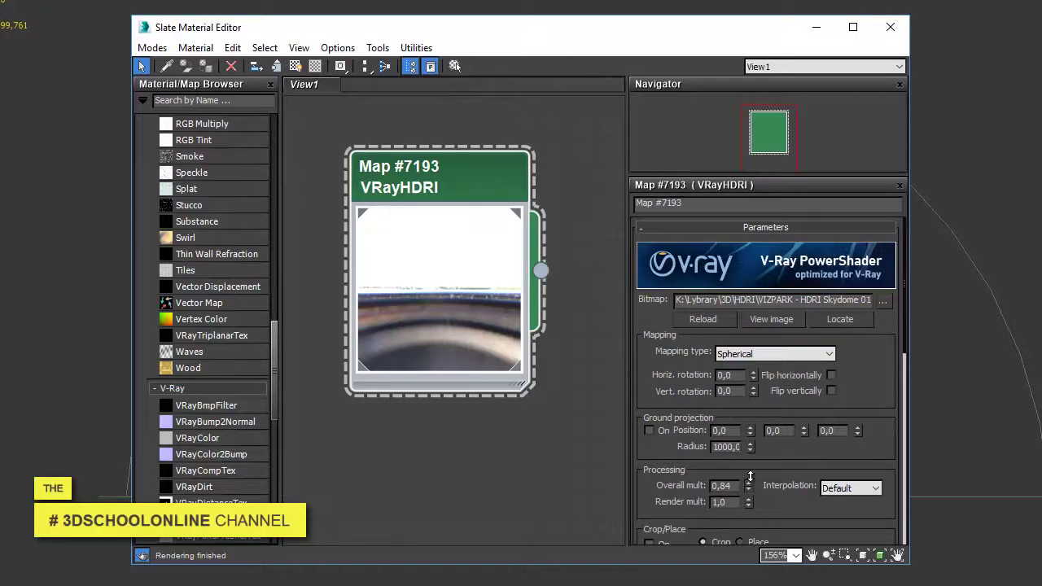
{"action": "type", "text": "0,04"}
{"action": "key", "text": "Return"}
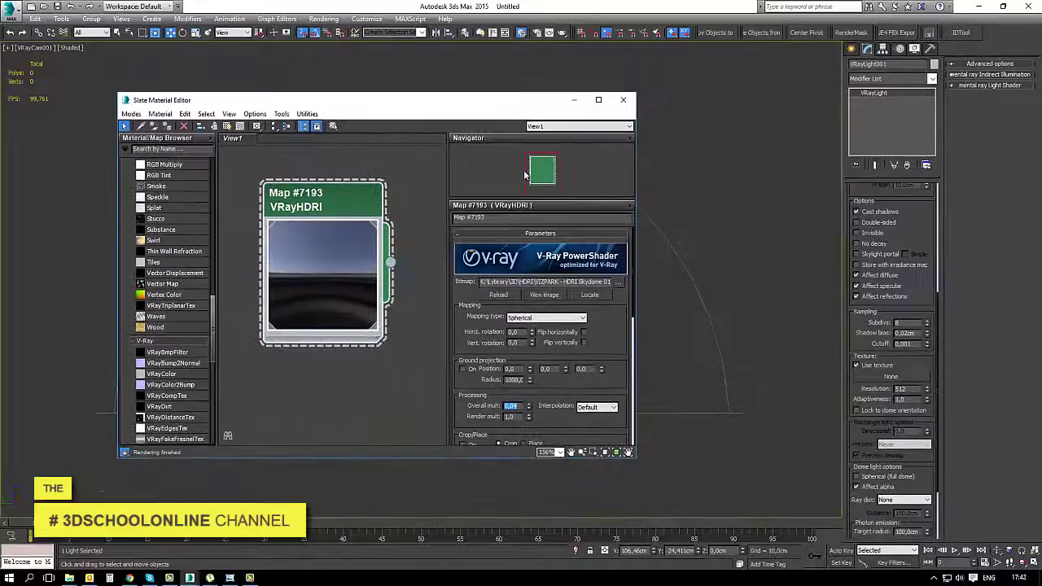
- Instance the VRayHDRI map into the dome light's Texture slot
{"action": "left_click_drag", "start_coordinate": [390, 262], "coordinate": [872, 379]}
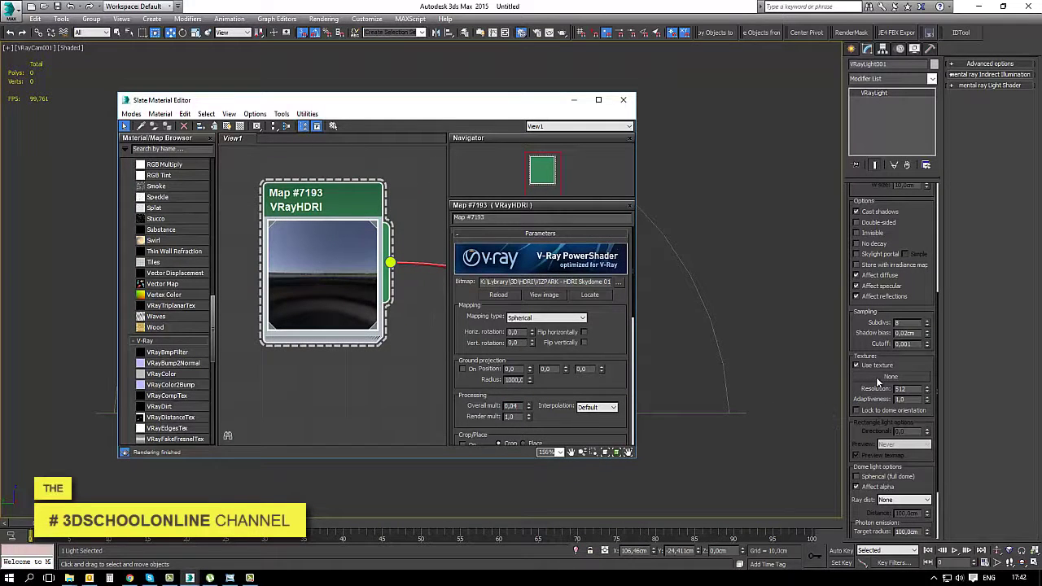
{"action": "left_click", "coordinate": [494, 318]}
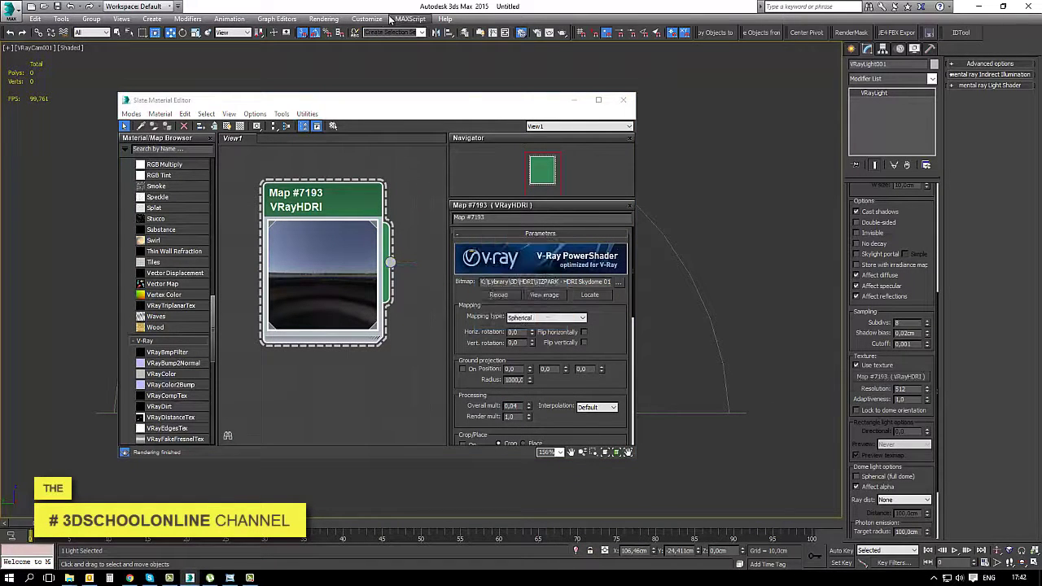
{"action": "left_click", "coordinate": [323, 17]}
{"action": "left_click", "coordinate": [341, 103]}
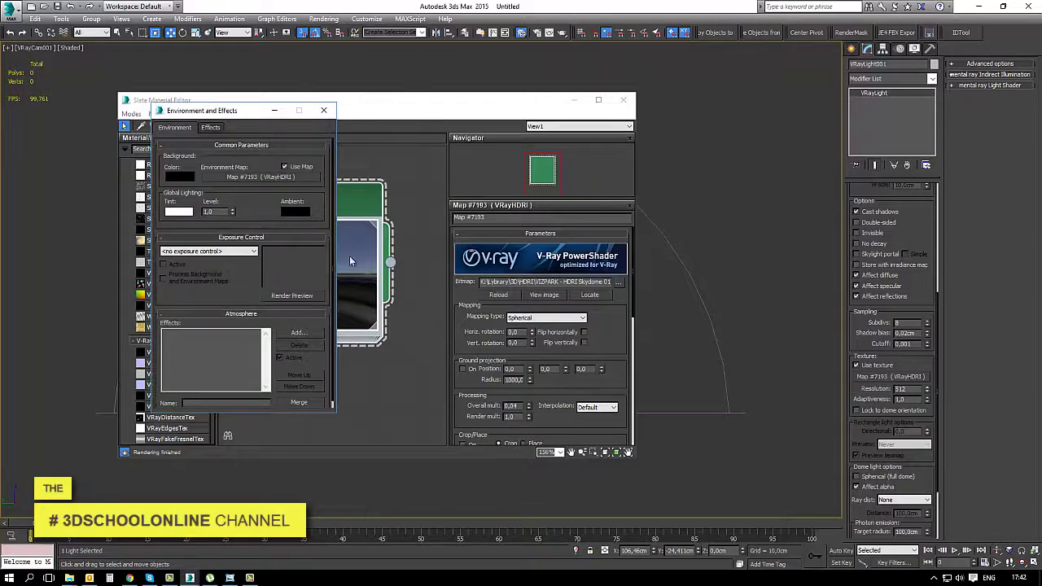
- Instance the VRayHDRI map as the scene's Environment Map
{"action": "left_click", "coordinate": [393, 264]}
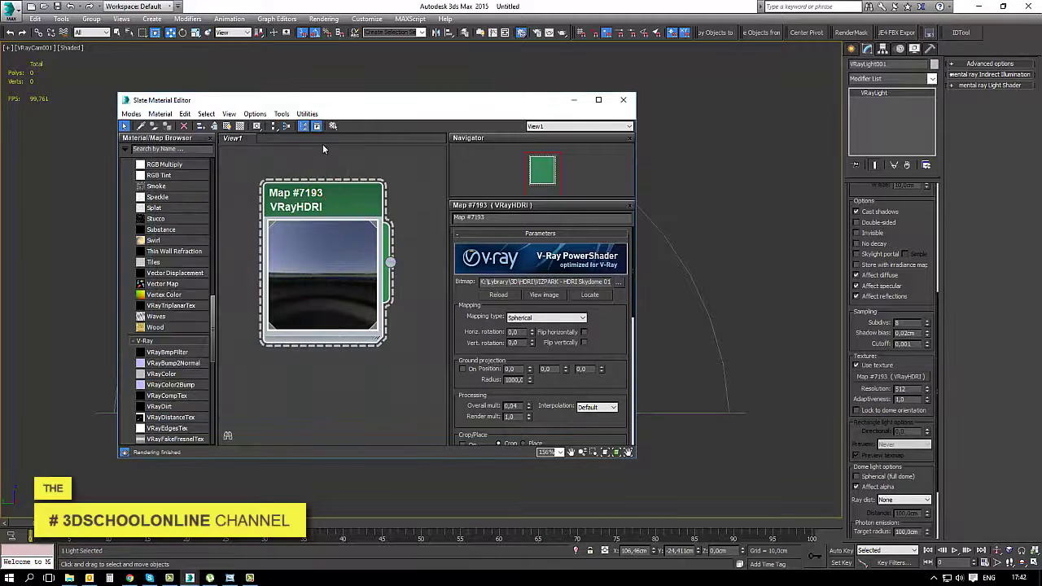
{"action": "left_click_drag", "start_coordinate": [338, 104], "coordinate": [547, 115]}
{"action": "left_click_drag", "start_coordinate": [599, 267], "coordinate": [301, 182]}
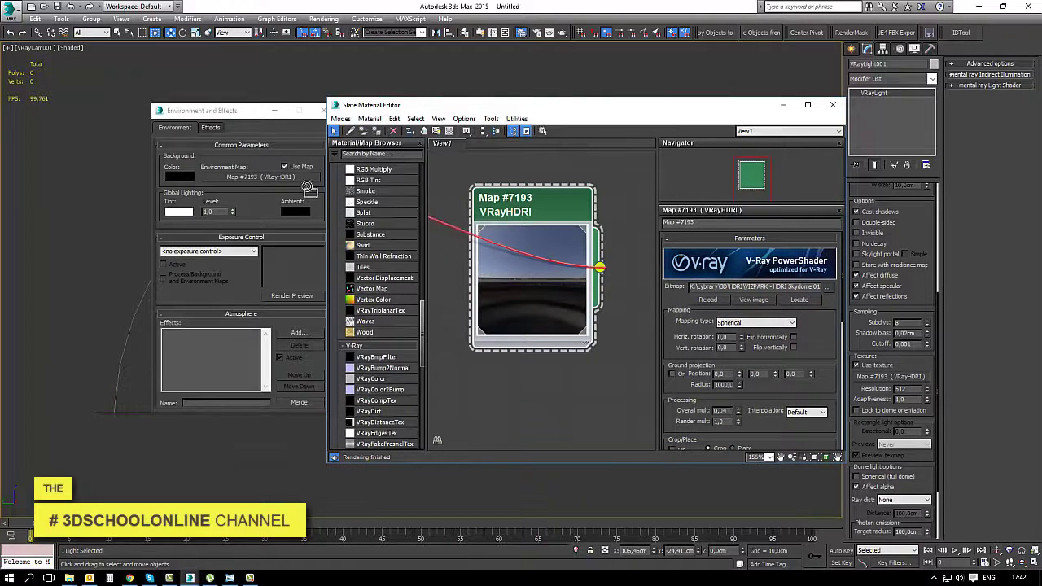
{"action": "left_click", "coordinate": [225, 299]}
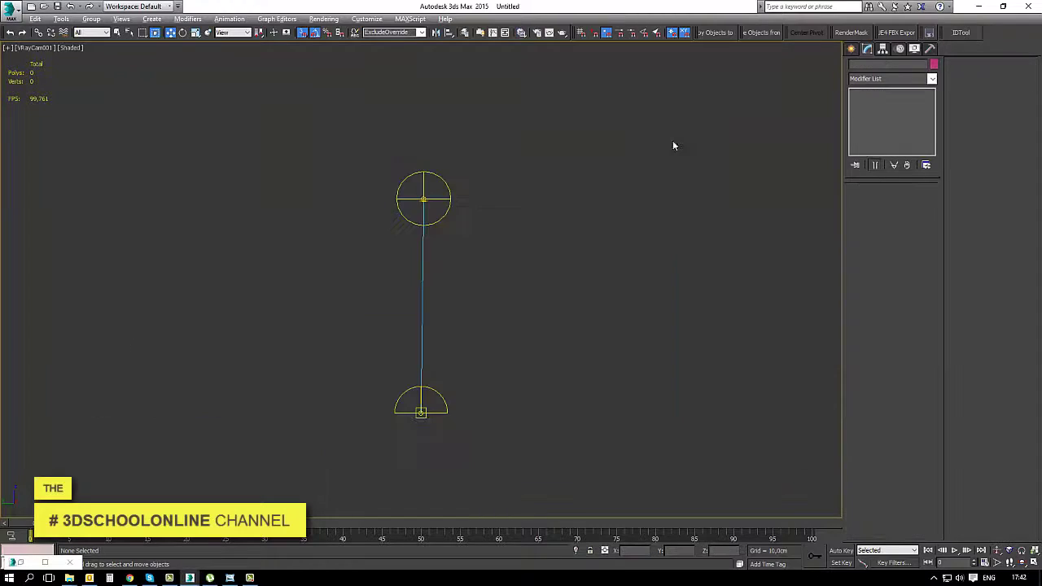
{"action": "key", "text": "alt+b"}
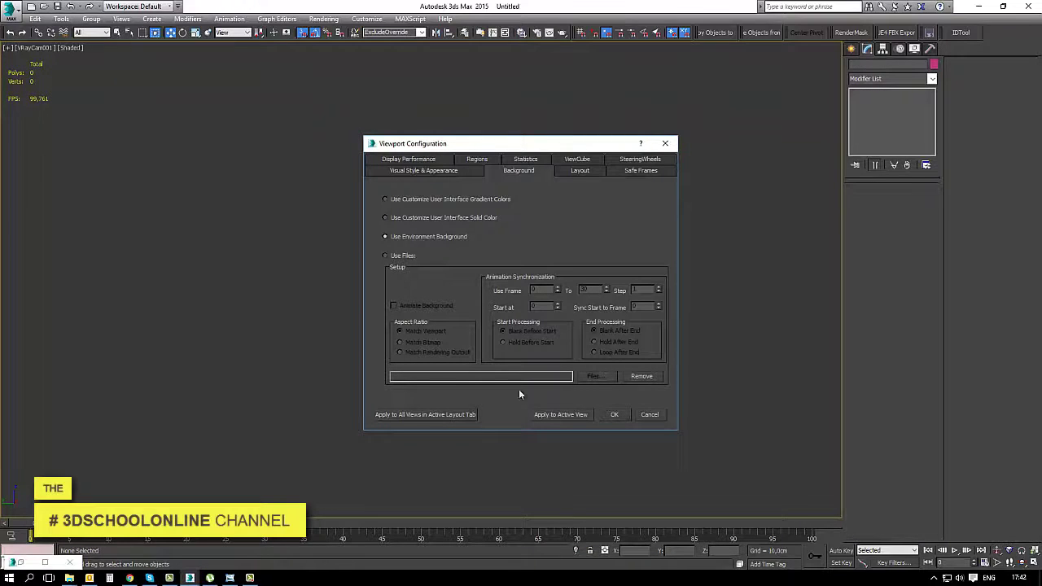
- Set the viewport to Use Environment Background, then drag the V-Ray sun higher
{"action": "left_click", "coordinate": [560, 414]}
{"action": "left_click", "coordinate": [614, 414]}
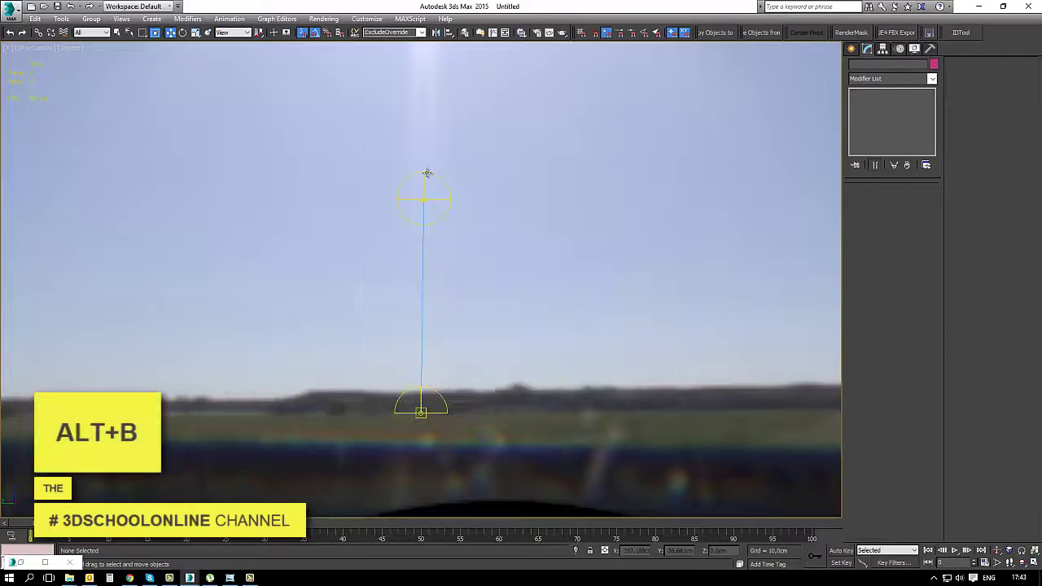
{"action": "left_click_drag", "start_coordinate": [359, 130], "coordinate": [483, 226]}
{"action": "mouse_move", "coordinate": [423, 199]}
{"action": "left_mouse_down"}
{"action": "mouse_move", "coordinate": [419, 33]}
{"action": "mouse_move", "coordinate": [419, 71]}
{"action": "left_mouse_up"}
- Tilt the camera skyward by raising its target and widen its field of view
{"action": "left_click", "coordinate": [23, 47]}
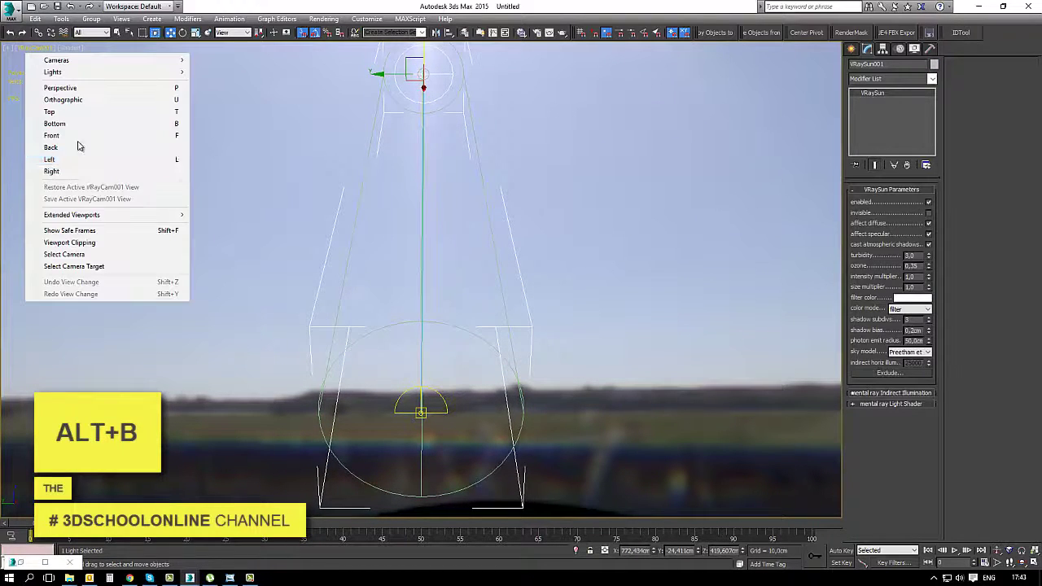
{"action": "left_click", "coordinate": [57, 254]}
{"action": "mouse_move", "coordinate": [424, 249]}
{"action": "left_mouse_down"}
{"action": "mouse_move", "coordinate": [422, 201]}
{"action": "mouse_move", "coordinate": [422, 228]}
{"action": "left_mouse_up"}
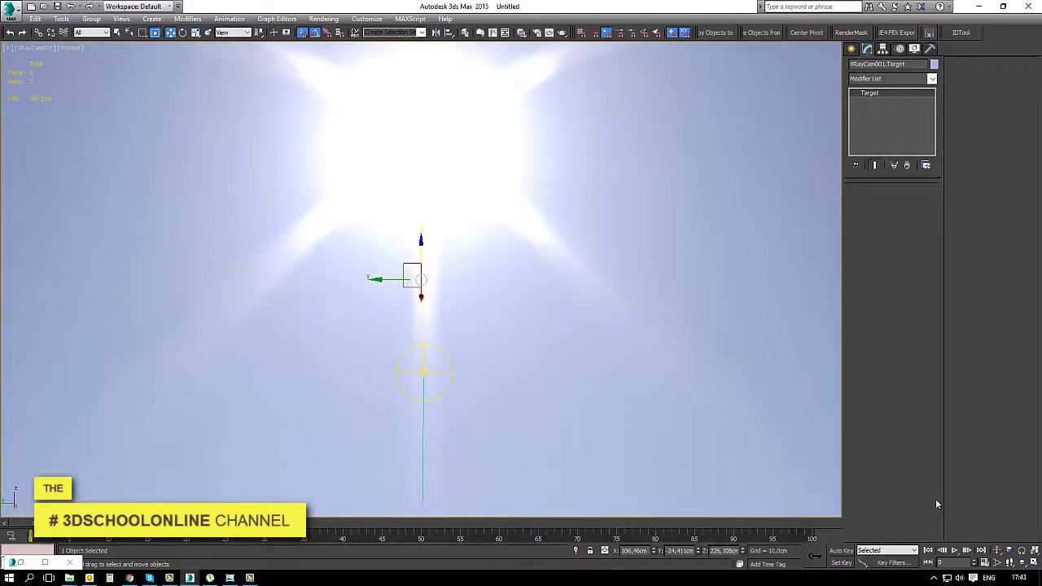
{"action": "left_click", "coordinate": [996, 563]}
{"action": "left_click_drag", "start_coordinate": [521, 321], "coordinate": [530, 344]}
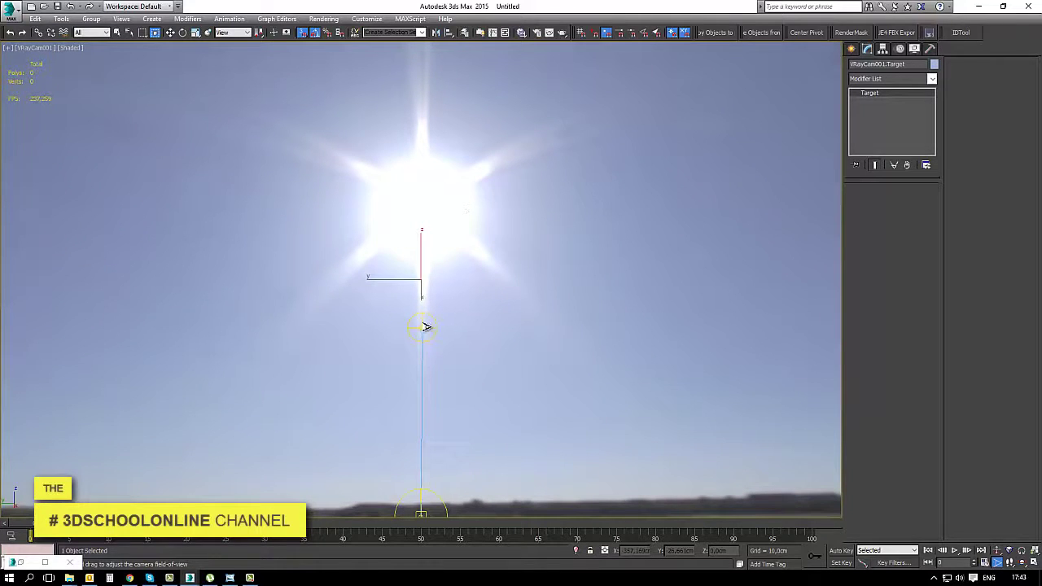
- Lift the V-Ray sun higher above the horizon and render a test image
{"action": "key", "text": "w"}
{"action": "left_click", "coordinate": [424, 326]}
{"action": "left_click_drag", "start_coordinate": [424, 326], "coordinate": [424, 218]}
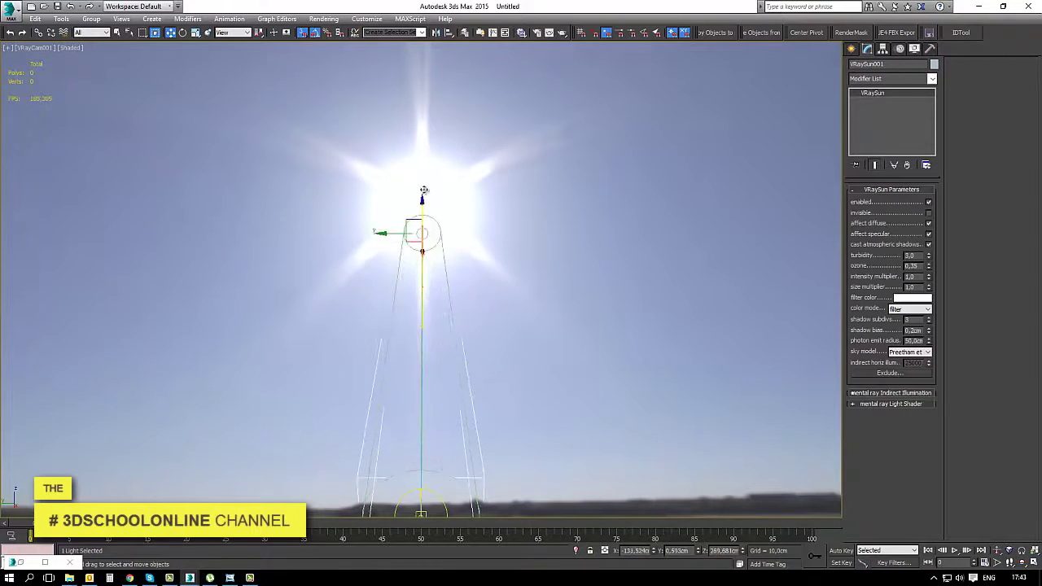
{"action": "left_click", "coordinate": [550, 33]}
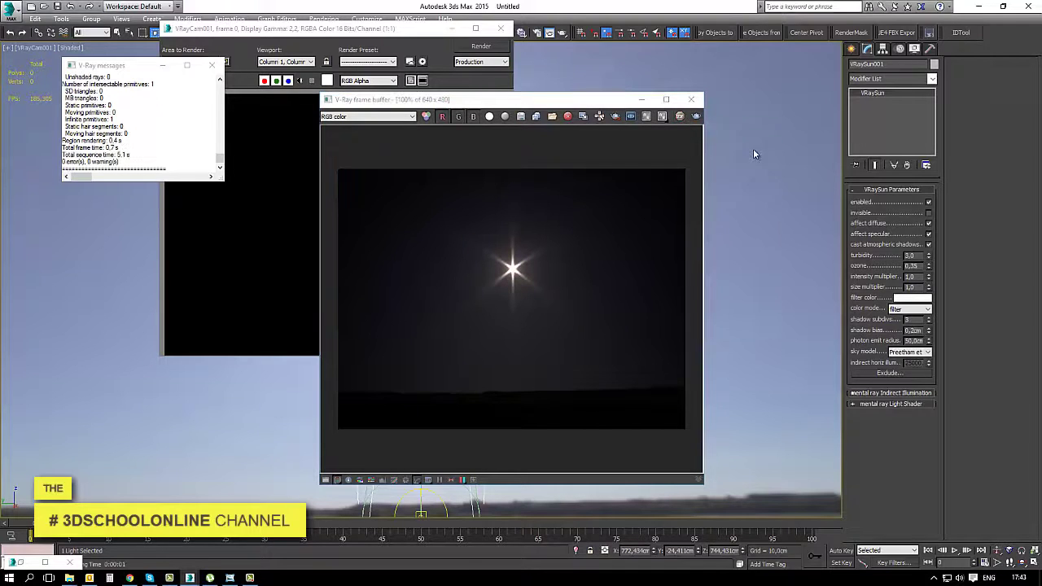
{"action": "left_click", "coordinate": [697, 102]}
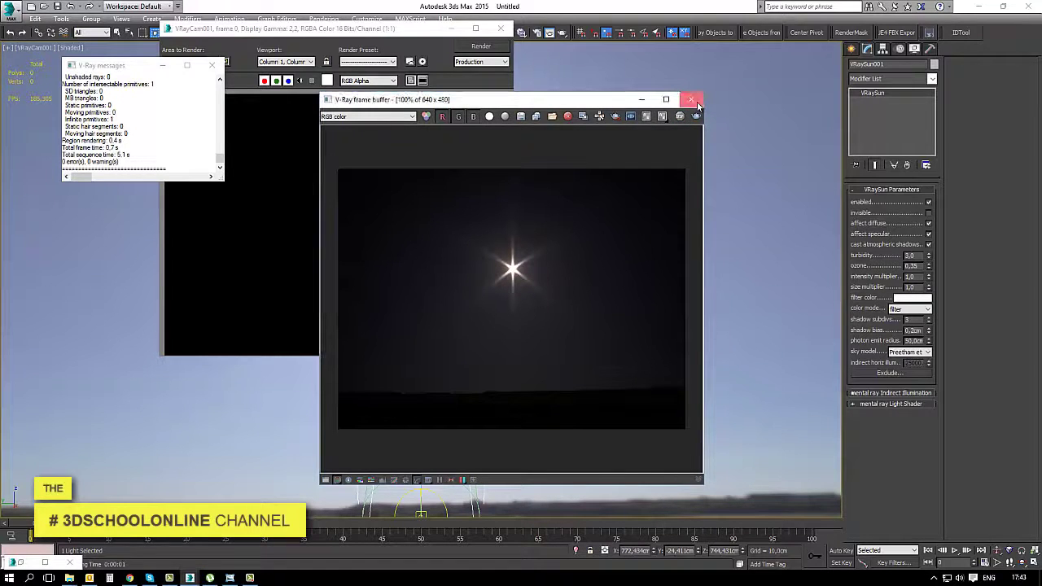
{"action": "left_click", "coordinate": [500, 29]}
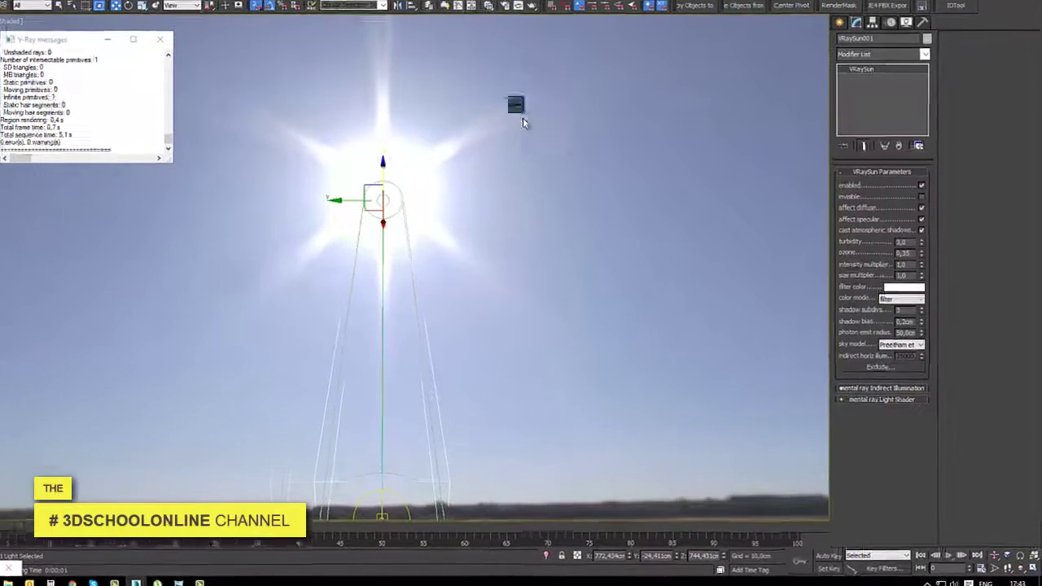
{"action": "right_click", "coordinate": [522, 122]}
{"action": "left_click", "coordinate": [519, 244]}
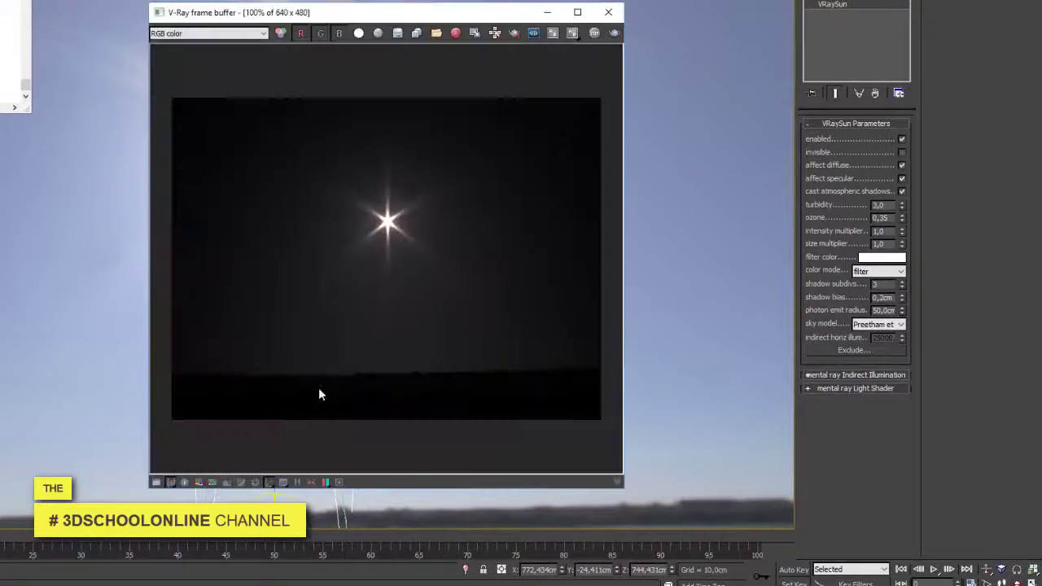
- Enable and raise Exposure in the frame buffer's colour corrections
{"action": "left_click", "coordinate": [165, 484]}
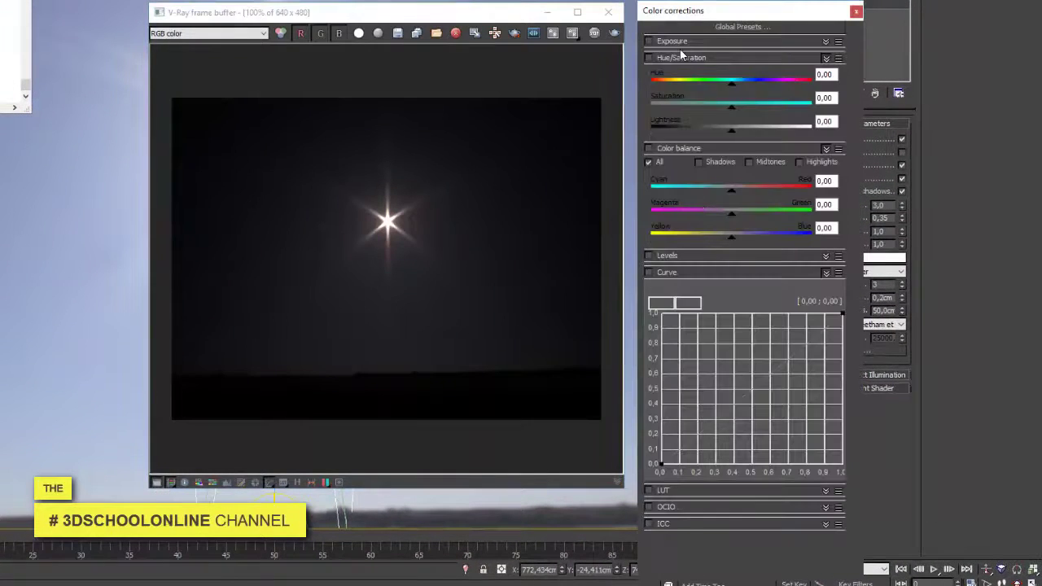
{"action": "left_click", "coordinate": [648, 42]}
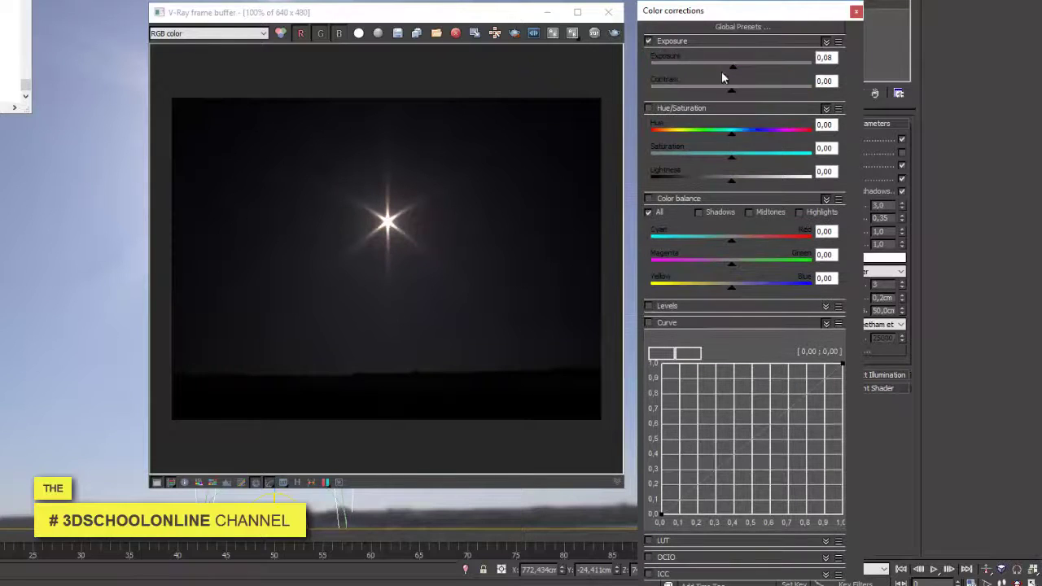
{"action": "left_click_drag", "start_coordinate": [722, 71], "coordinate": [770, 72]}
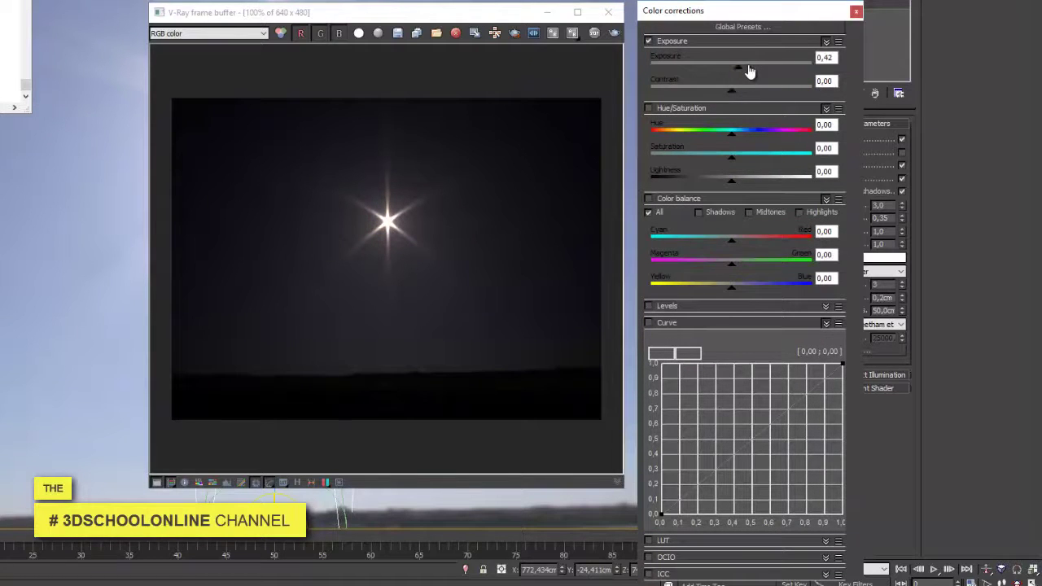
{"action": "left_click_drag", "start_coordinate": [750, 72], "coordinate": [783, 75]}
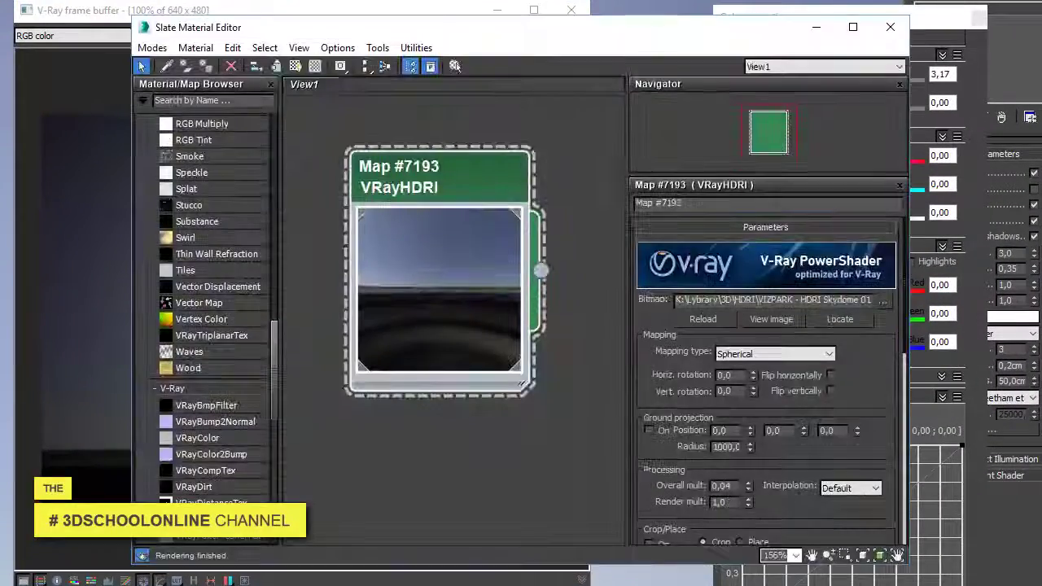
- Raise VRayHDRI Overall mult to 0,07, re-render, and close the render and material windows
{"action": "left_click", "coordinate": [750, 482]}
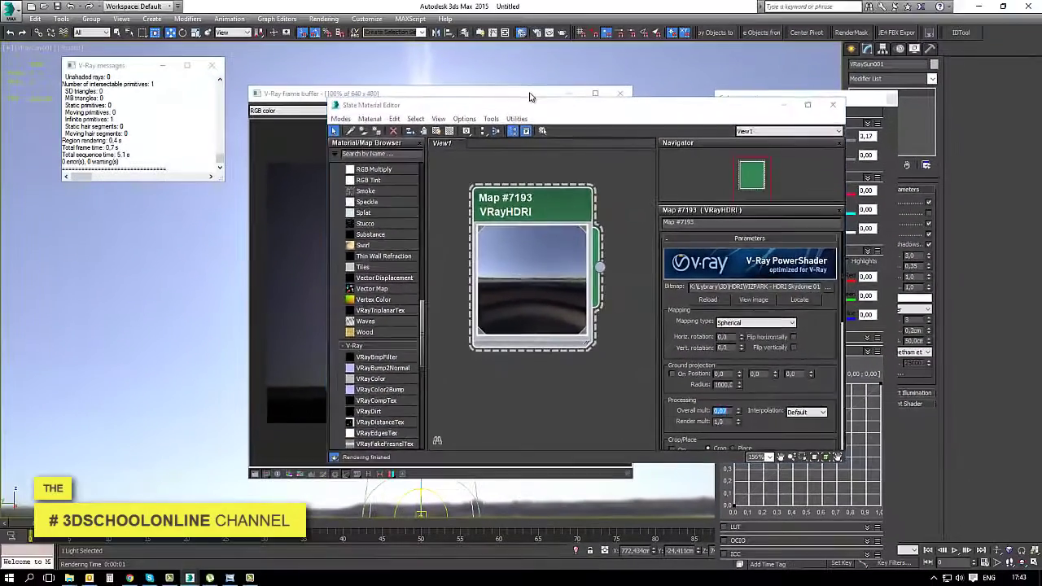
{"action": "left_click", "coordinate": [529, 96]}
{"action": "left_click", "coordinate": [629, 110]}
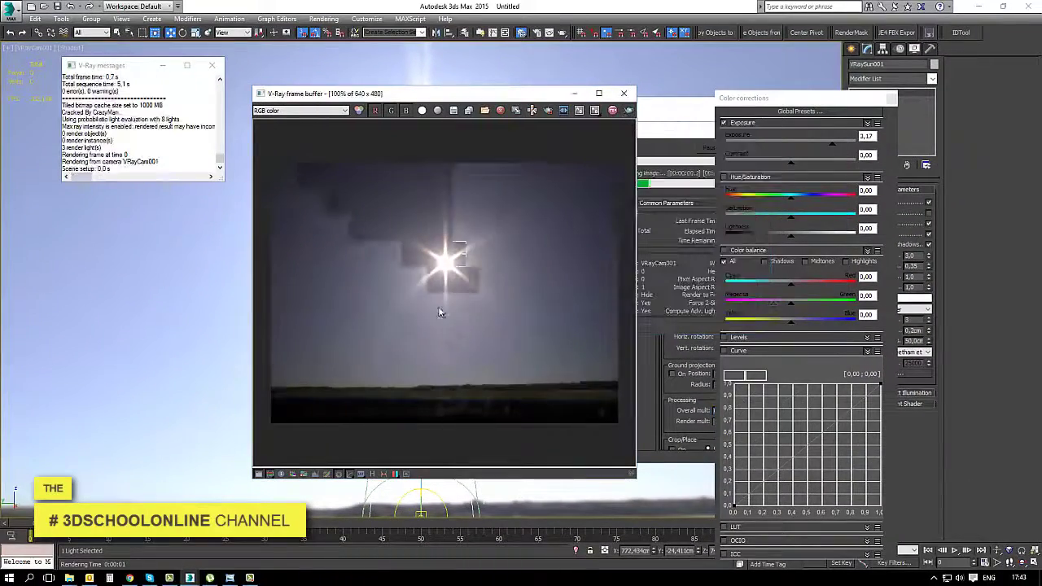
{"action": "left_click", "coordinate": [891, 98]}
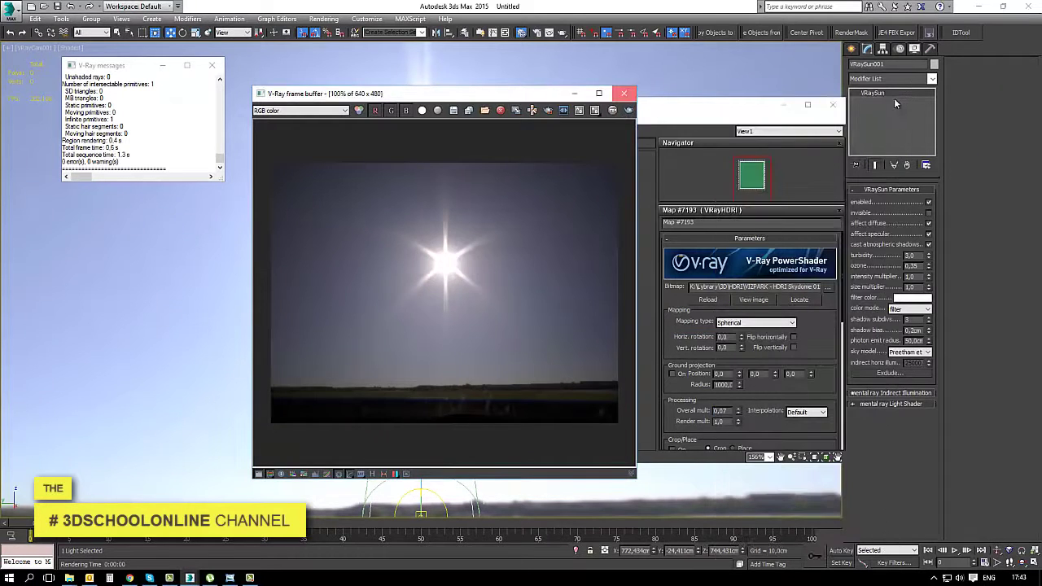
{"action": "left_click", "coordinate": [623, 93]}
{"action": "left_click", "coordinate": [832, 104]}
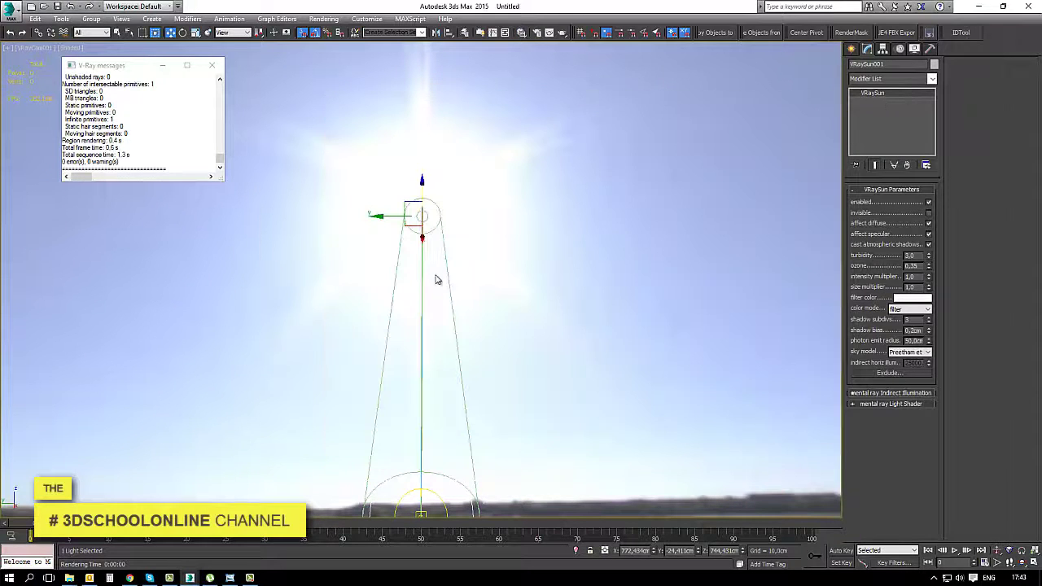
- Frame the dome light and V-Ray sun together in Top view
{"action": "left_click", "coordinate": [447, 506]}
{"action": "key", "text": "t"}
{"action": "scroll", "coordinate": [504, 327], "scroll_direction": "up", "scroll_amount": 3}
{"action": "scroll", "coordinate": [542, 349], "scroll_direction": "down", "scroll_amount": 5}
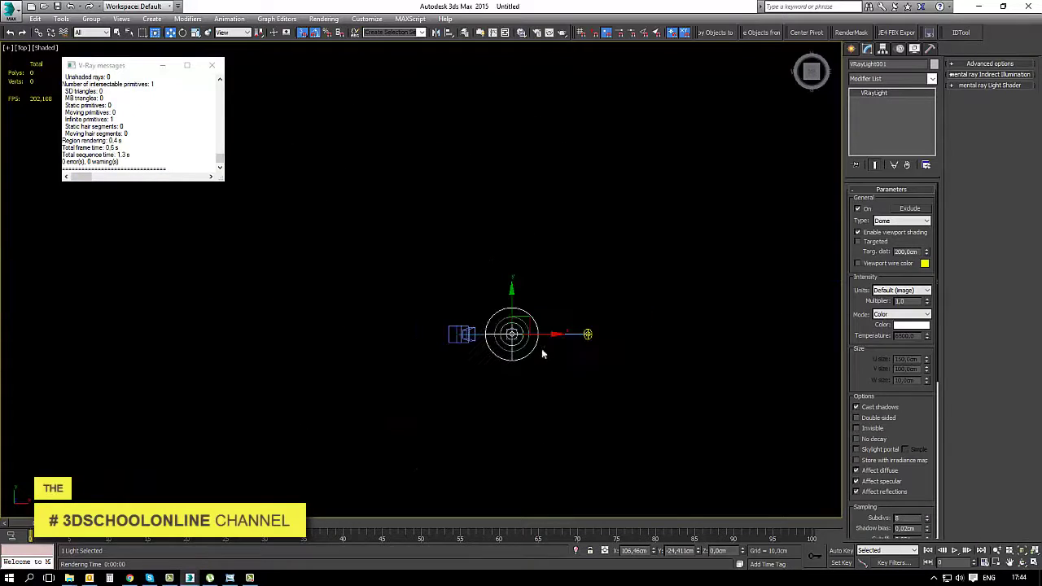
{"action": "scroll", "coordinate": [592, 350], "scroll_direction": "up", "scroll_amount": 3}
{"action": "left_click", "coordinate": [504, 222]}
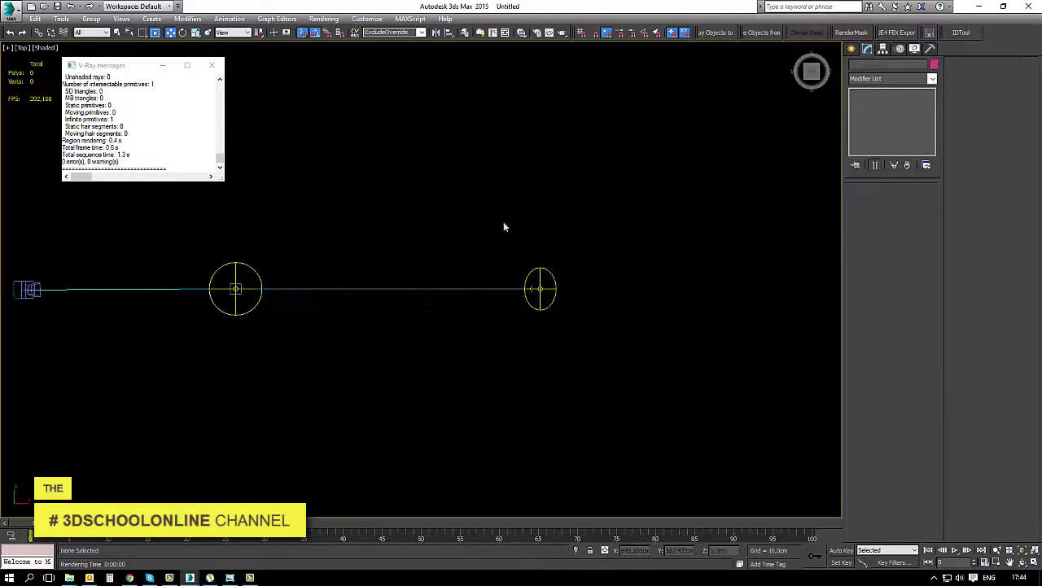
{"action": "left_click", "coordinate": [537, 289]}
{"action": "middle_click_drag", "start_coordinate": [537, 290], "coordinate": [624, 298]}
{"action": "left_click", "coordinate": [343, 283]}
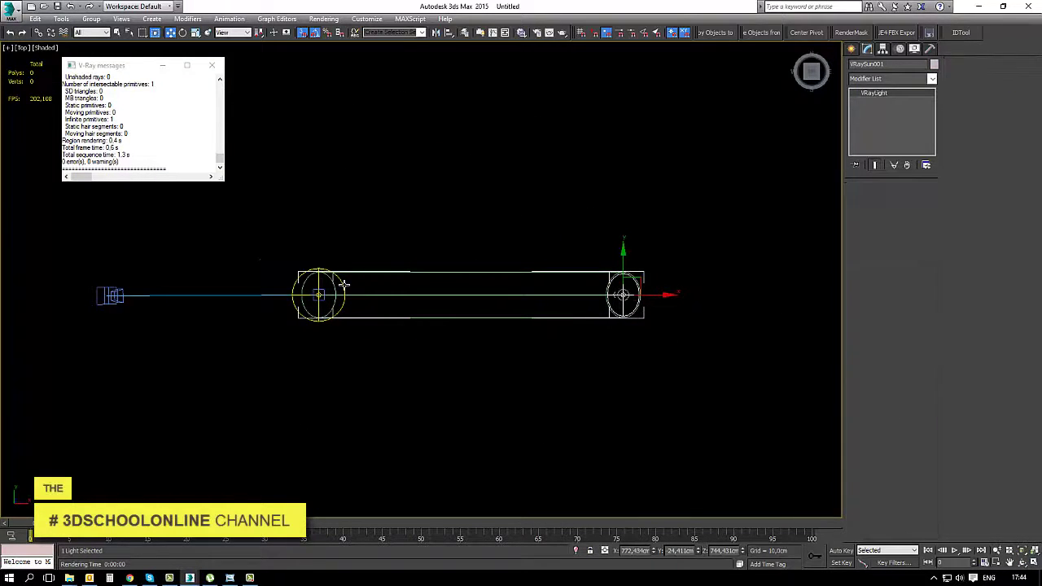
{"action": "key", "text": "e"}
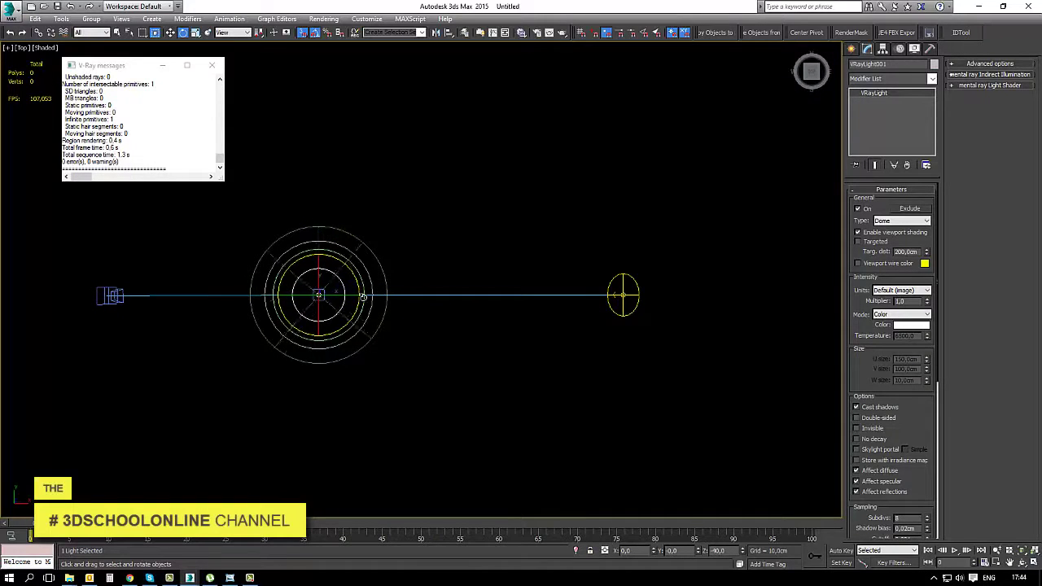
{"action": "left_click", "coordinate": [212, 64]}
- Link VRaySun001 to VRayLight001 and rotate the dome about 30° to test
{"action": "left_click", "coordinate": [37, 33]}
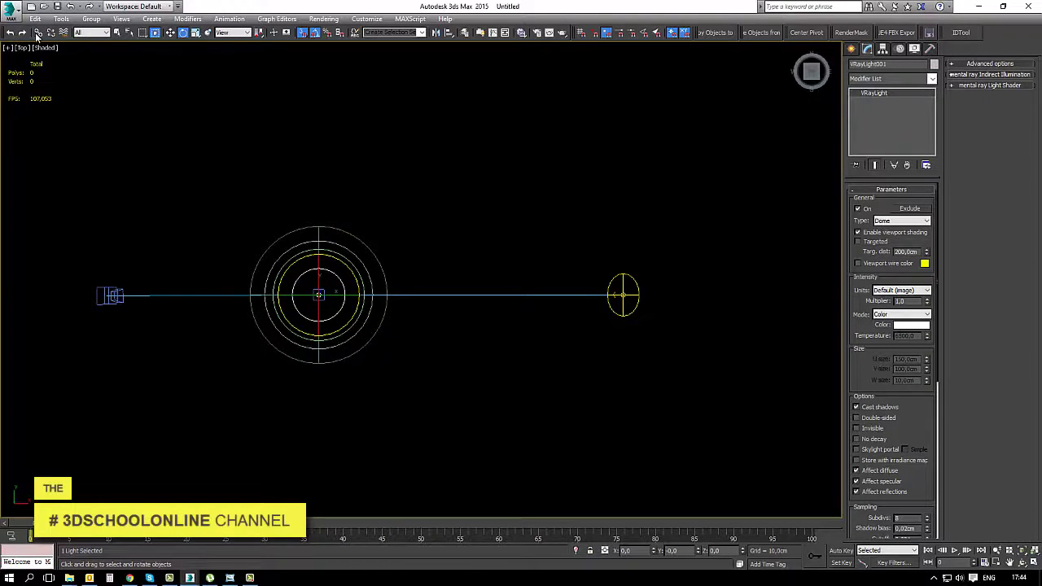
{"action": "left_click", "coordinate": [621, 303]}
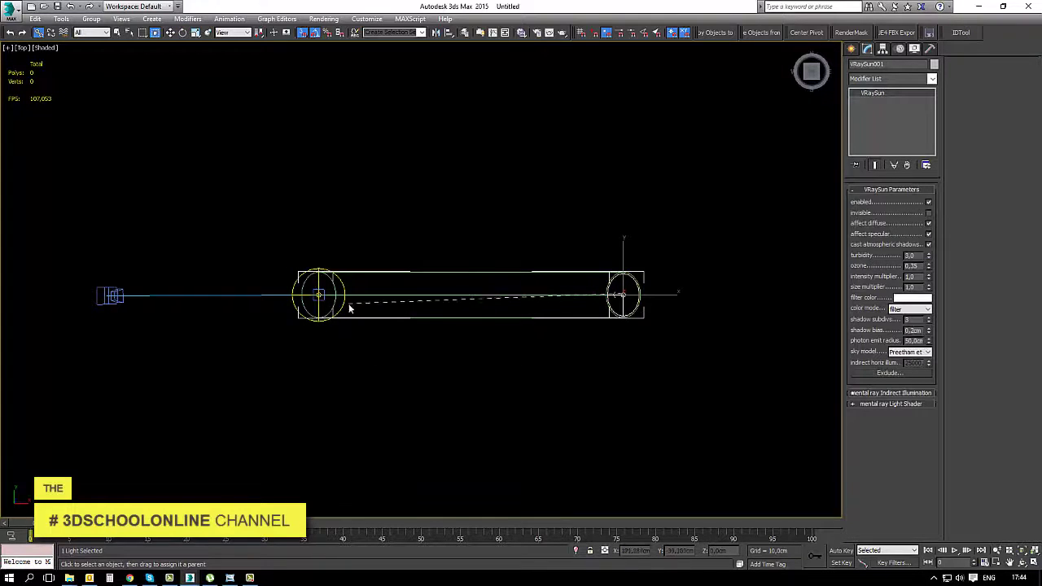
{"action": "left_click_drag", "start_coordinate": [345, 298], "coordinate": [346, 298]}
{"action": "key", "text": "e"}
{"action": "left_click", "coordinate": [348, 287]}
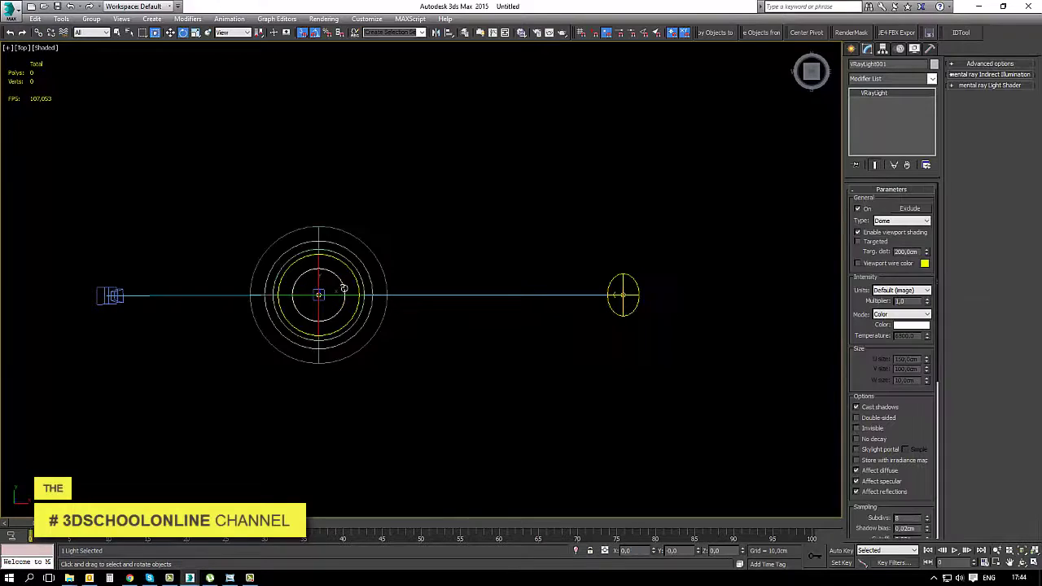
{"action": "left_click_drag", "start_coordinate": [355, 278], "coordinate": [349, 262]}
- In the camera view, rotate the dome to confirm the sun swings with it, then undo the rotation
{"action": "key", "text": "c"}
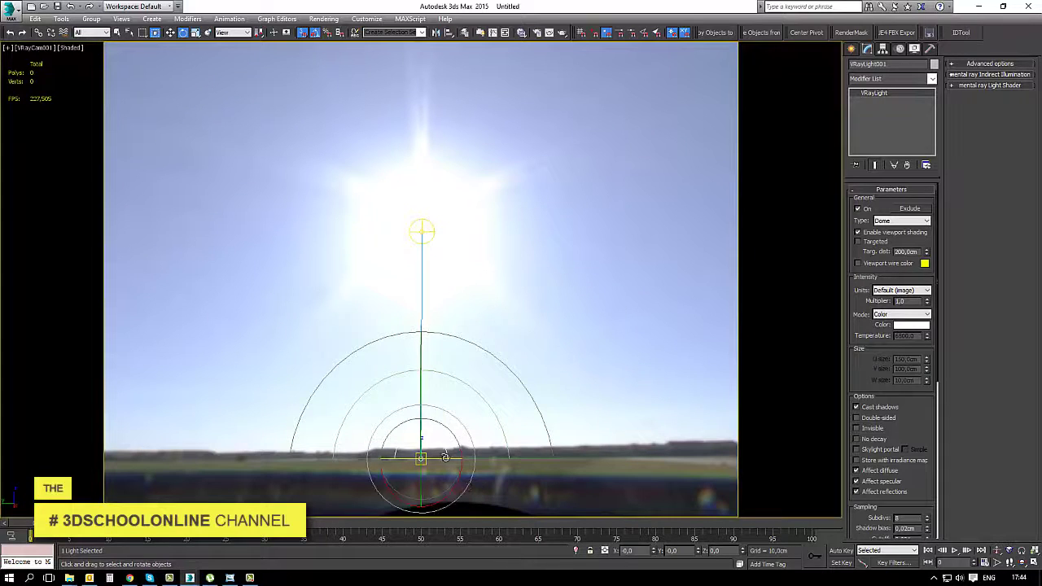
{"action": "left_click_drag", "start_coordinate": [445, 460], "coordinate": [424, 458]}
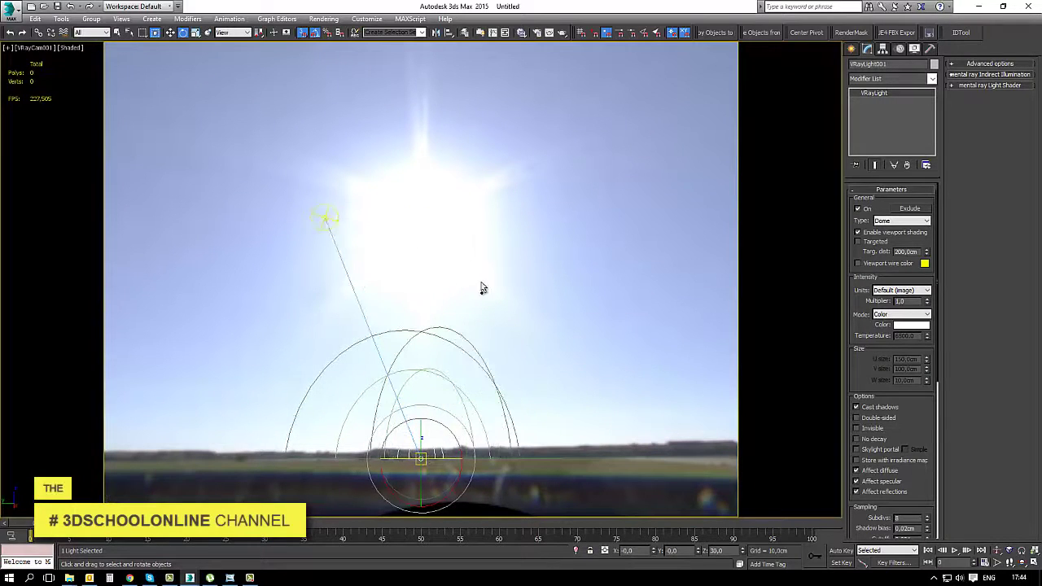
{"action": "key", "text": "ctrl+z"}
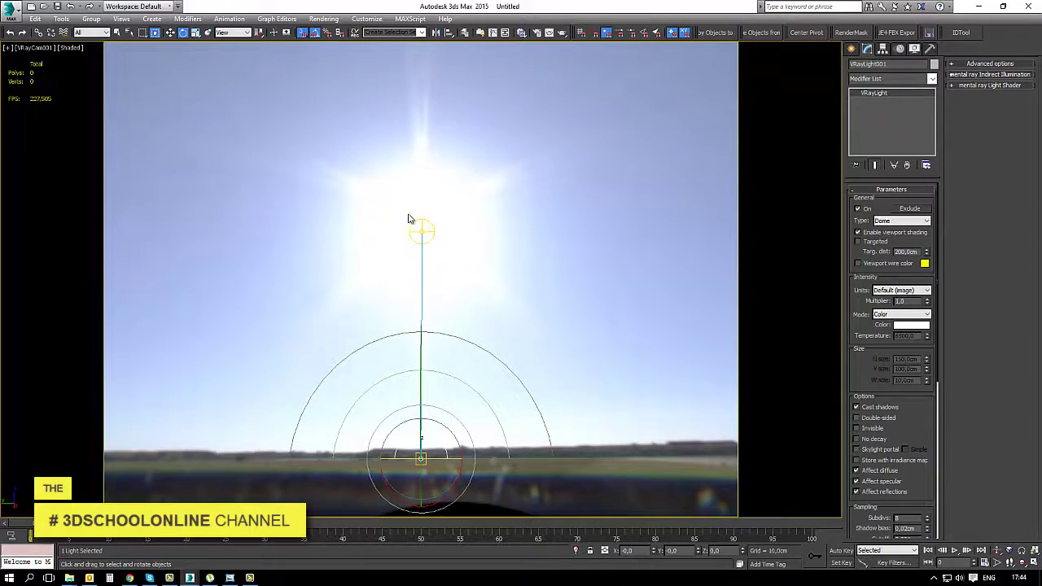
- Back in the camera view with the move tool, scroll the dome's panel to its VRayHDRI Texture settings
{"action": "key", "text": "t"}
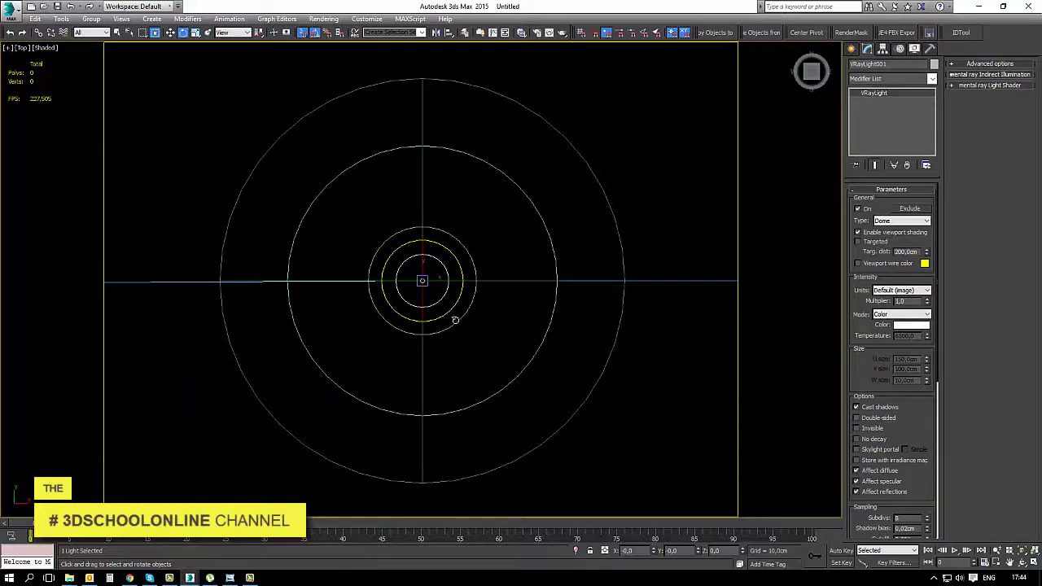
{"action": "key", "text": "c"}
{"action": "key", "text": "w"}
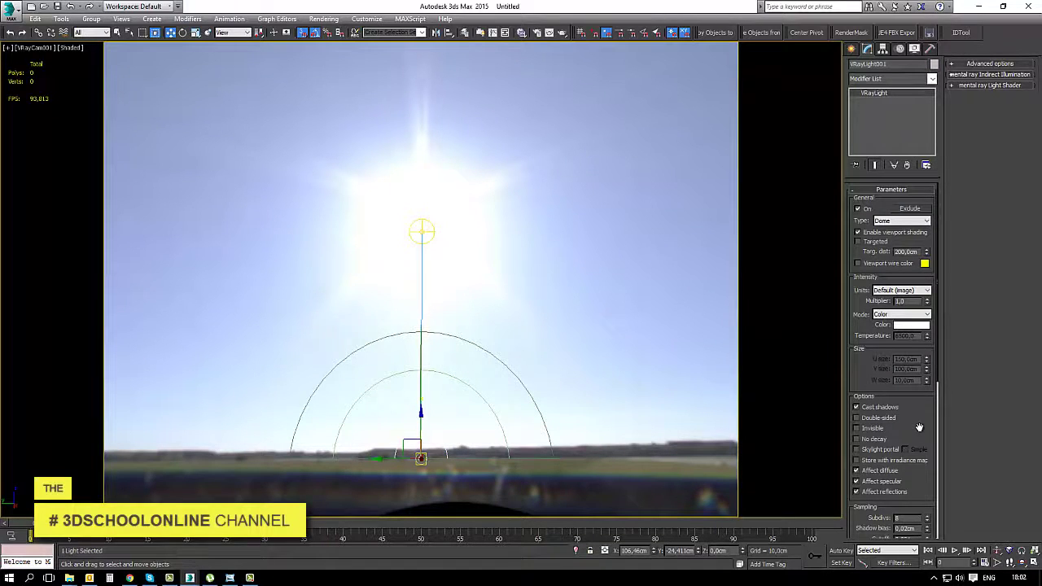
{"action": "left_click_drag", "start_coordinate": [919, 427], "coordinate": [919, 274]}
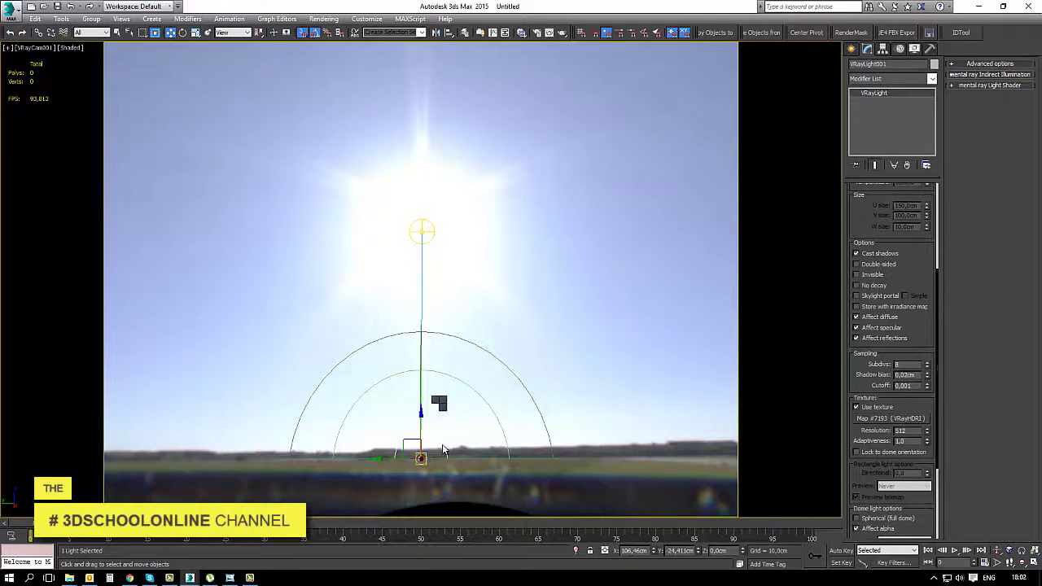
- Wire the dome's Z Rotation to its texture horizontalRotation with the expression -Z_Rotation
{"action": "right_click", "coordinate": [434, 398]}
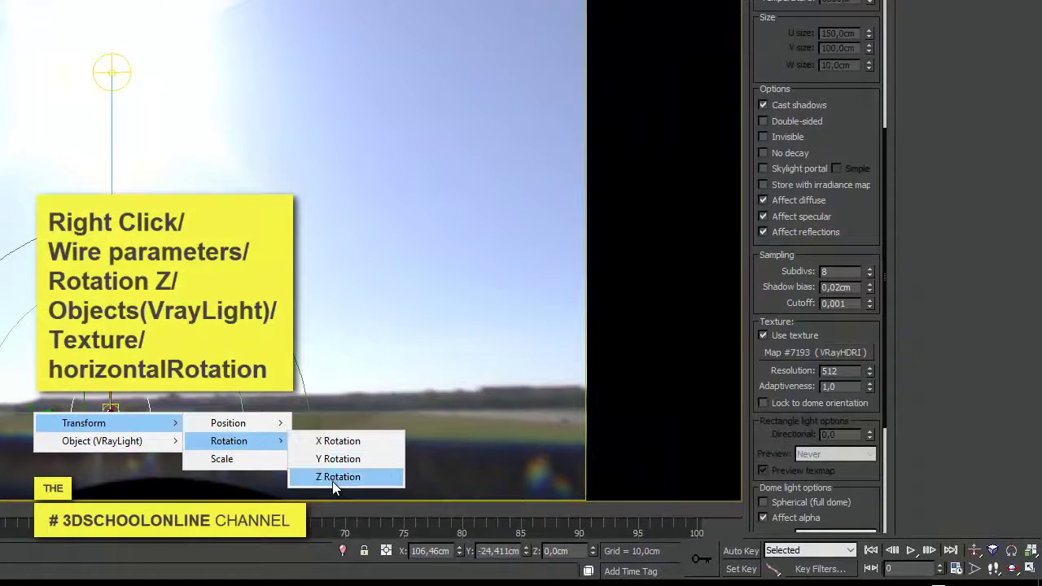
{"action": "left_click", "coordinate": [332, 479]}
{"action": "mouse_move", "coordinate": [101, 440]}
{"action": "left_click", "coordinate": [145, 395]}
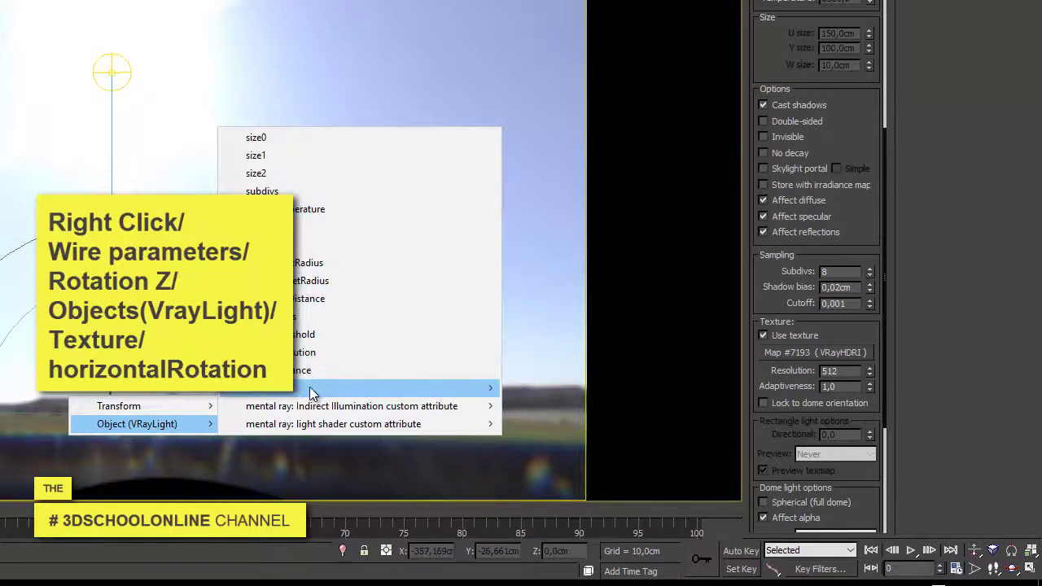
{"action": "mouse_move", "coordinate": [367, 387]}
{"action": "left_click", "coordinate": [587, 194]}
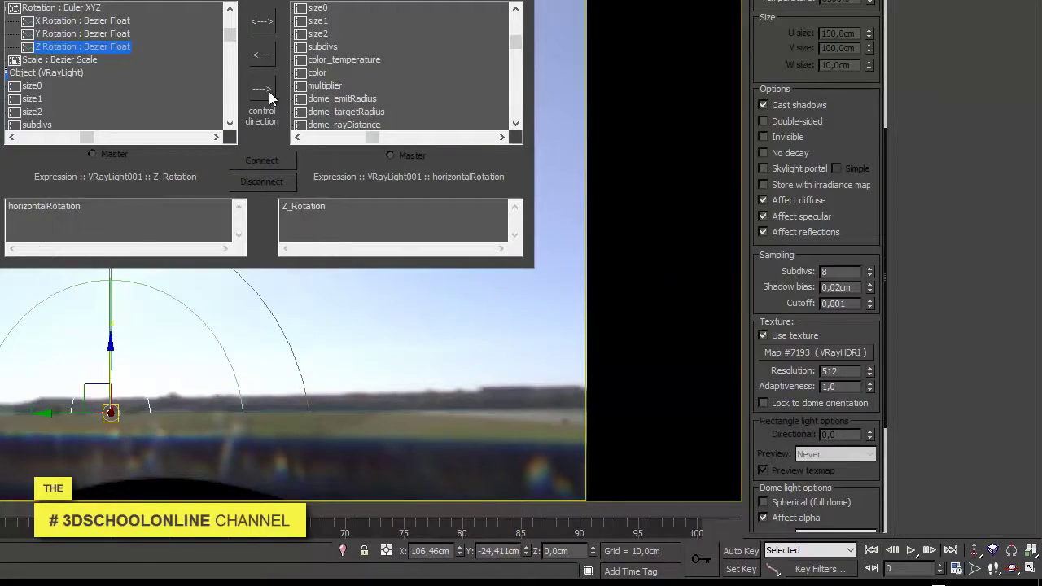
{"action": "left_click", "coordinate": [262, 88]}
{"action": "type", "text": "-"}
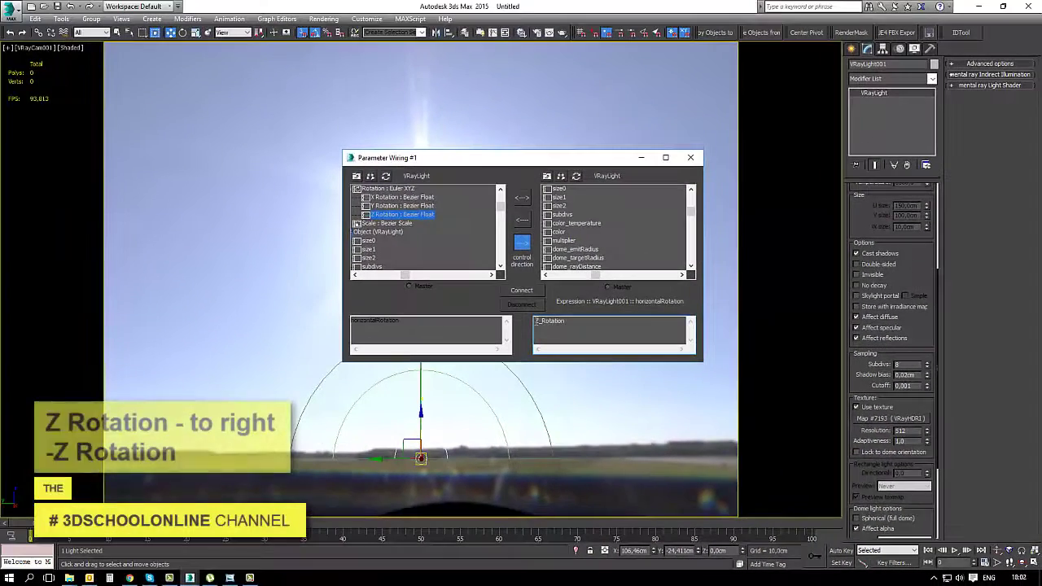
{"action": "left_click", "coordinate": [521, 290]}
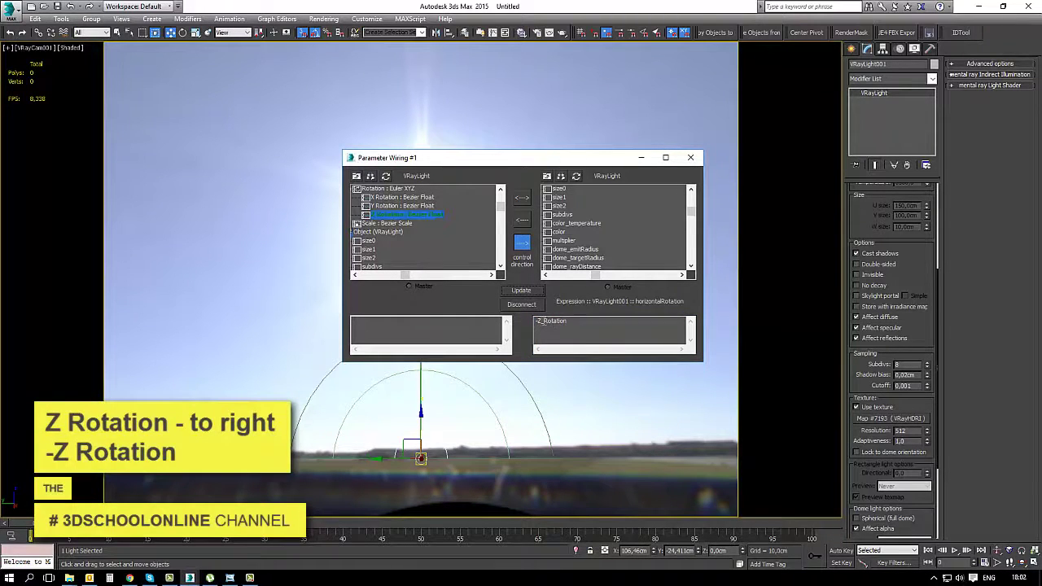
{"action": "left_click", "coordinate": [549, 326]}
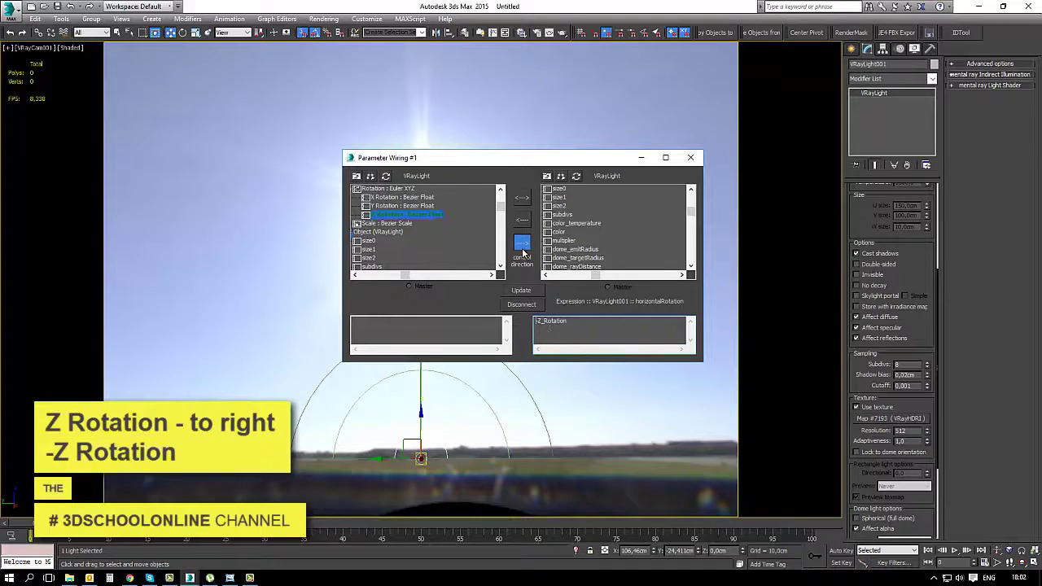
- Rotate the dome to test that the sky turns with it, then close the wiring window
{"action": "left_click", "coordinate": [437, 465]}
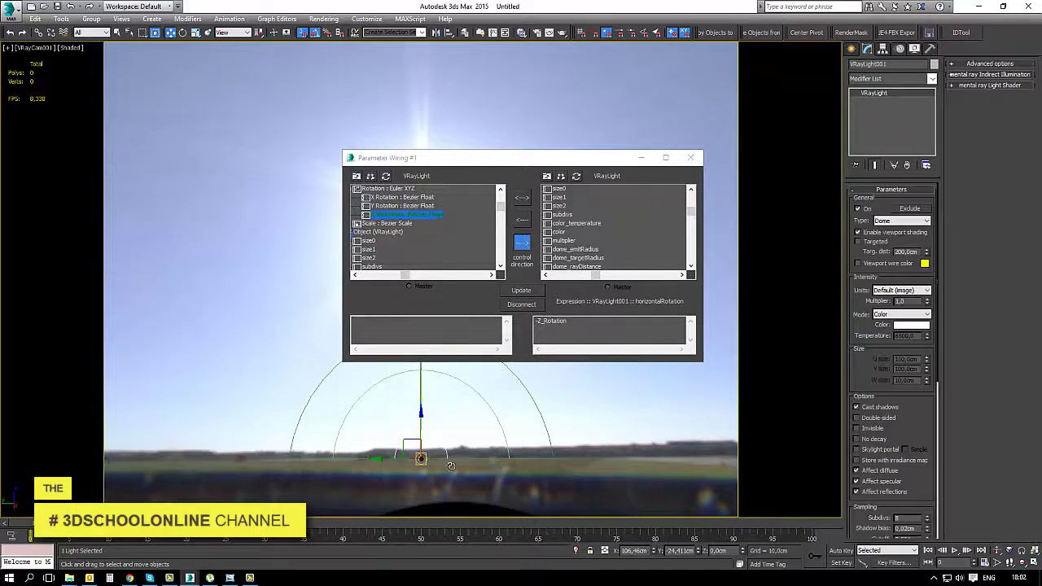
{"action": "key", "text": "e"}
{"action": "left_click_drag", "start_coordinate": [440, 461], "coordinate": [563, 322]}
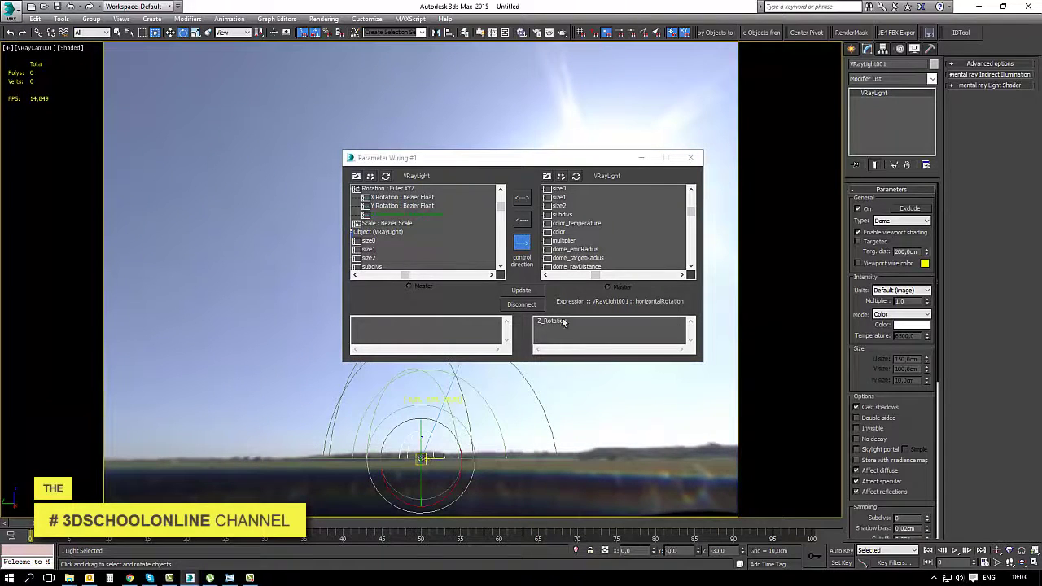
{"action": "left_click", "coordinate": [690, 158]}
- Rotate the dome to -40° around Z and raise the render exposure to 4,92
{"action": "key", "text": "ctrl+z"}
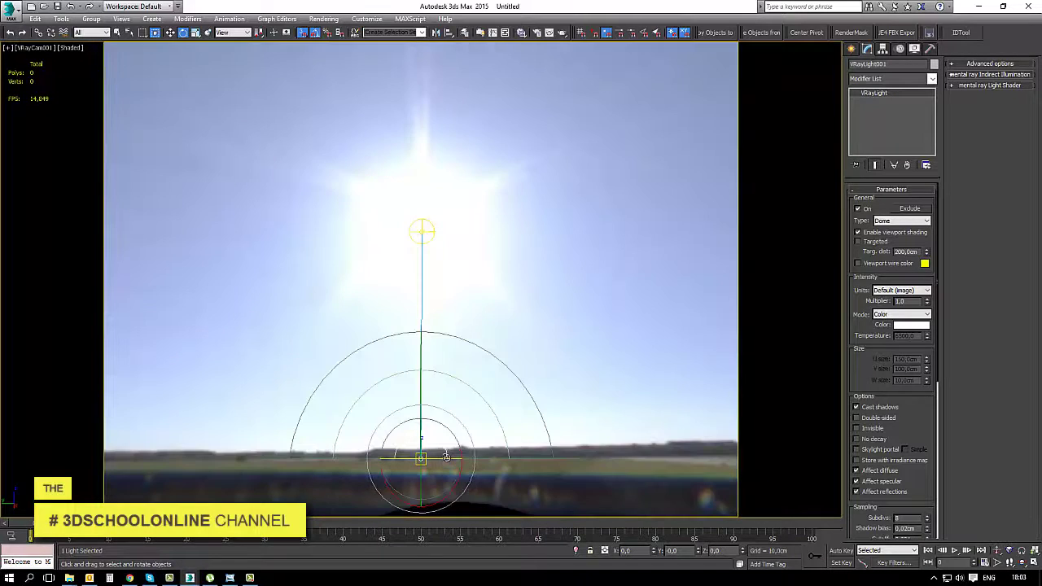
{"action": "left_click_drag", "start_coordinate": [443, 457], "coordinate": [471, 457]}
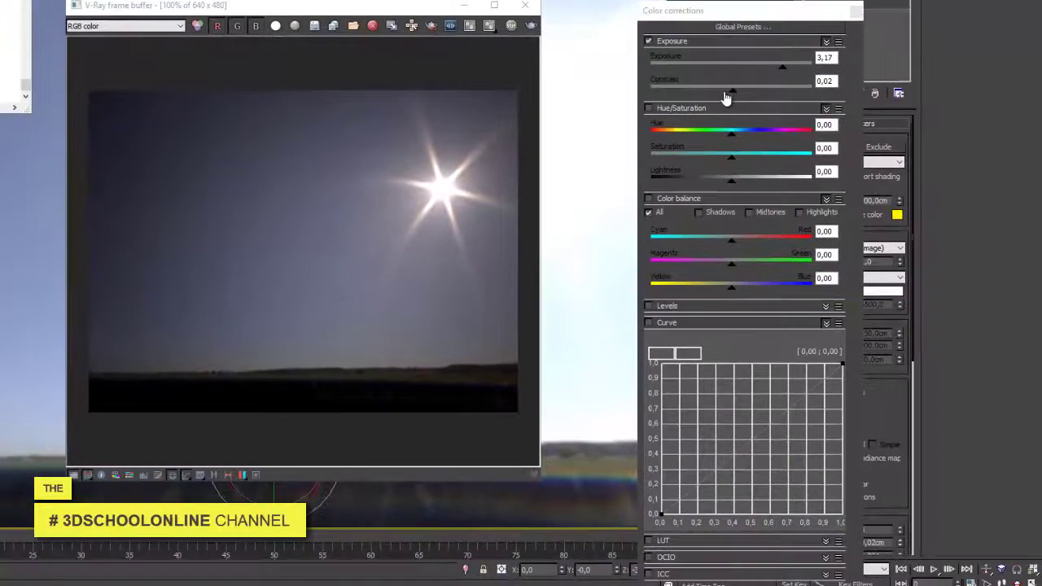
{"action": "mouse_move", "coordinate": [724, 96]}
{"action": "left_mouse_down"}
{"action": "mouse_move", "coordinate": [674, 97]}
{"action": "mouse_move", "coordinate": [768, 104]}
{"action": "mouse_move", "coordinate": [729, 103]}
{"action": "left_mouse_up"}
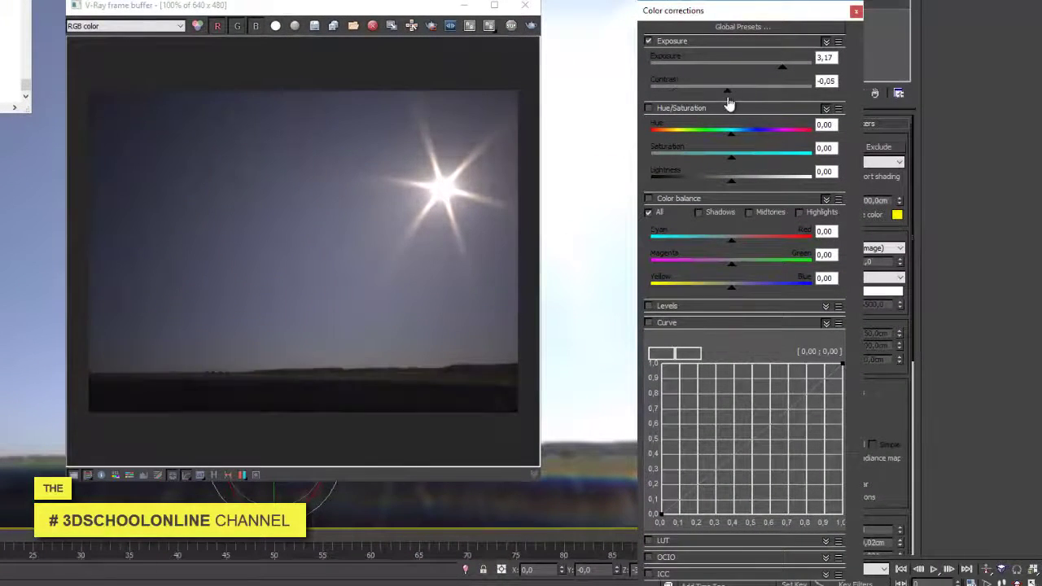
{"action": "mouse_move", "coordinate": [779, 75]}
{"action": "left_mouse_down"}
{"action": "mouse_move", "coordinate": [749, 75]}
{"action": "mouse_move", "coordinate": [808, 72]}
{"action": "left_mouse_up"}
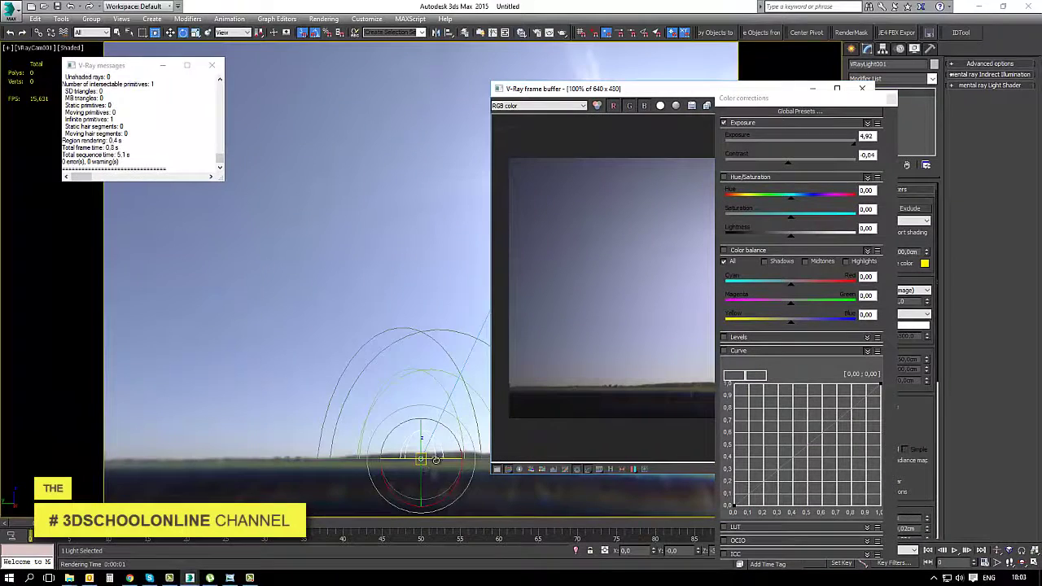
- Turn the dome light to a new angle and re-render to check the sky follows
{"action": "mouse_move", "coordinate": [435, 460]}
{"action": "left_mouse_down"}
{"action": "mouse_move", "coordinate": [542, 465]}
{"action": "mouse_move", "coordinate": [485, 453]}
{"action": "left_mouse_up"}
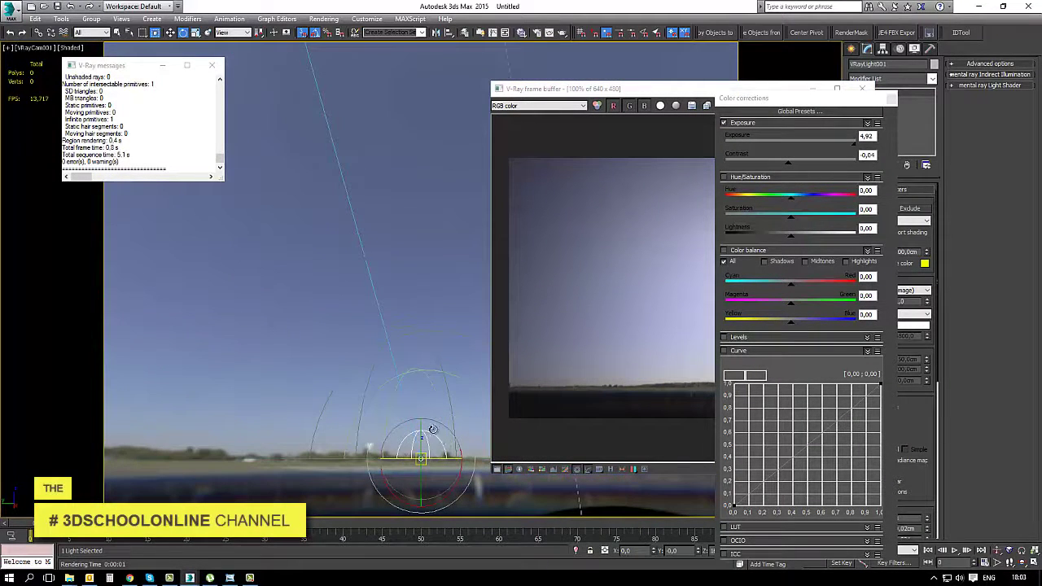
{"action": "left_click_drag", "start_coordinate": [410, 398], "coordinate": [555, 254]}
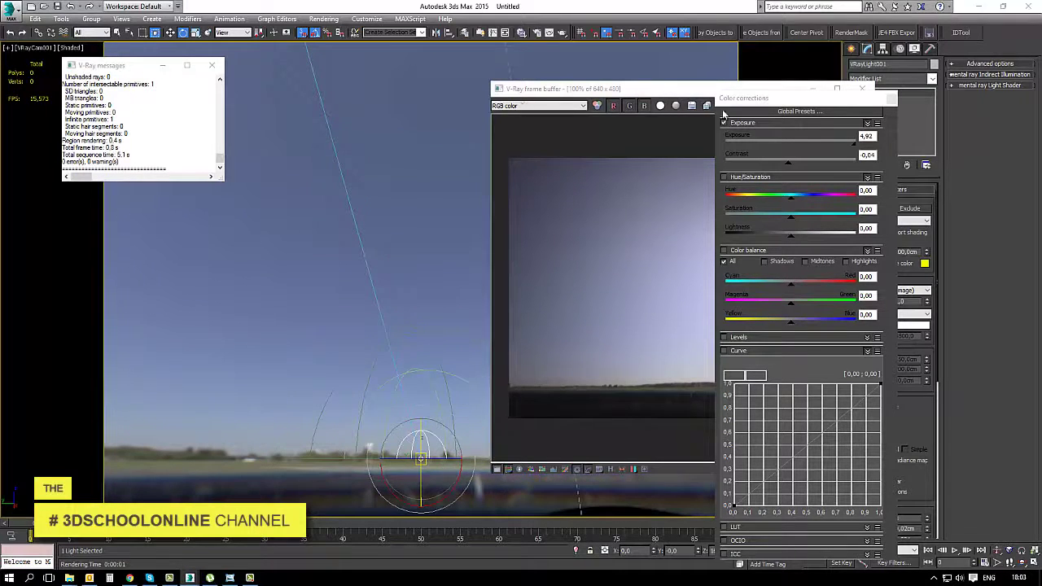
{"action": "left_click", "coordinate": [675, 110]}
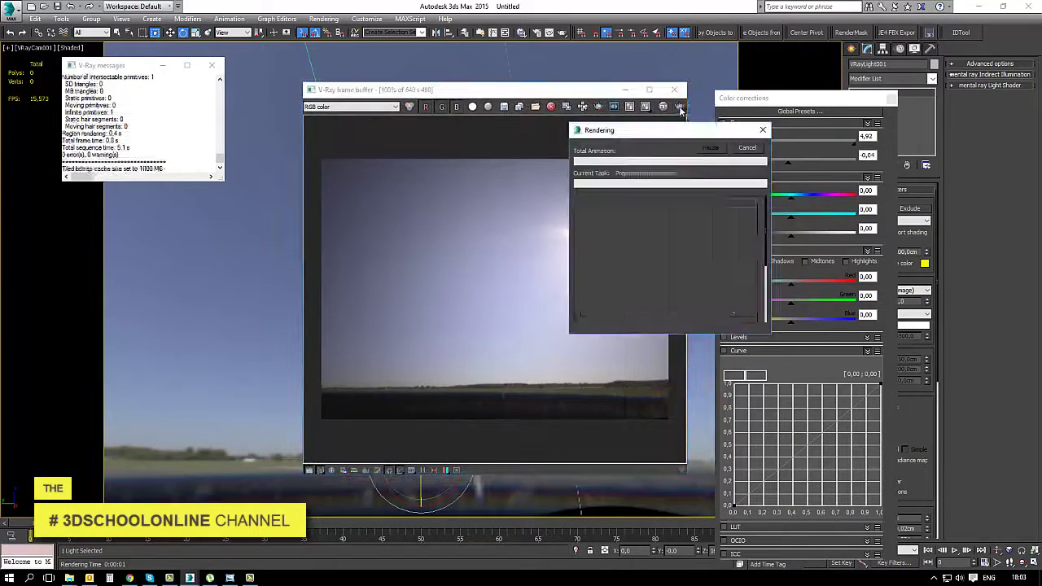